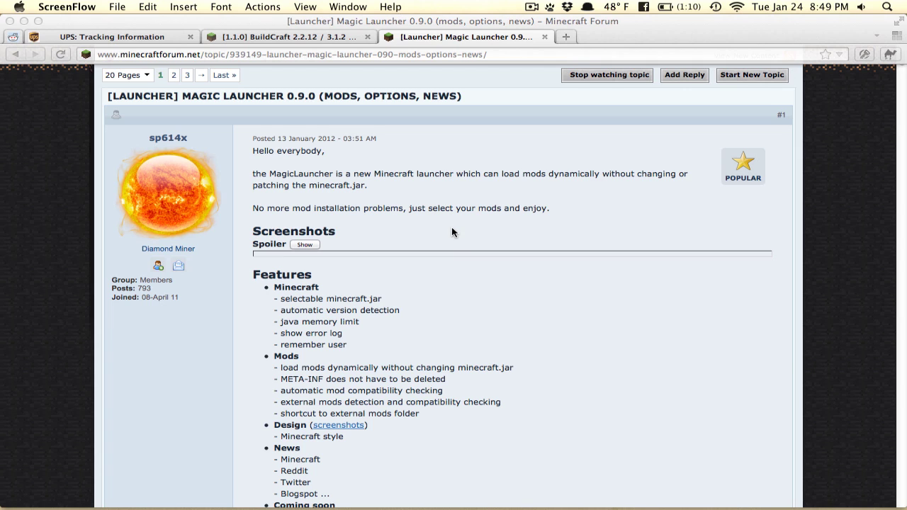
left_click(474, 243)
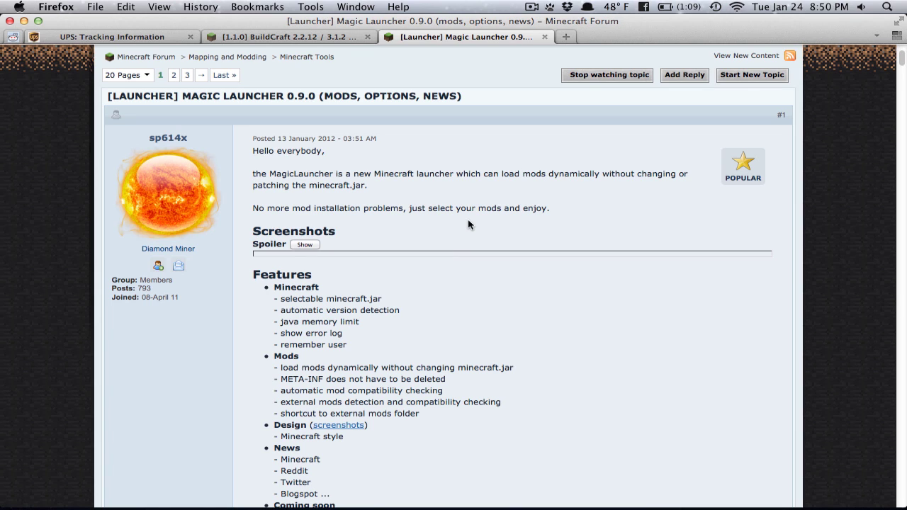
scroll(468, 224, "down", 4)
scroll(467, 225, "up", 6)
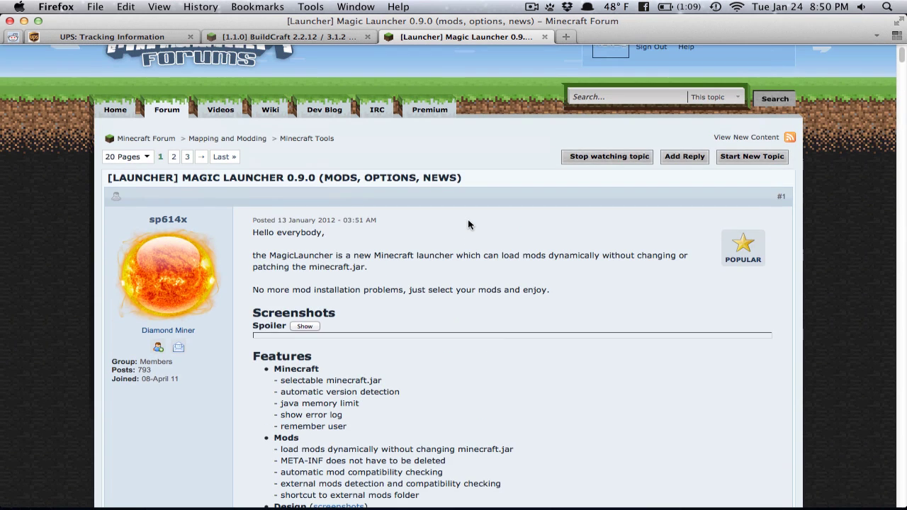
scroll(468, 225, "up", 2)
scroll(468, 225, "down", 3)
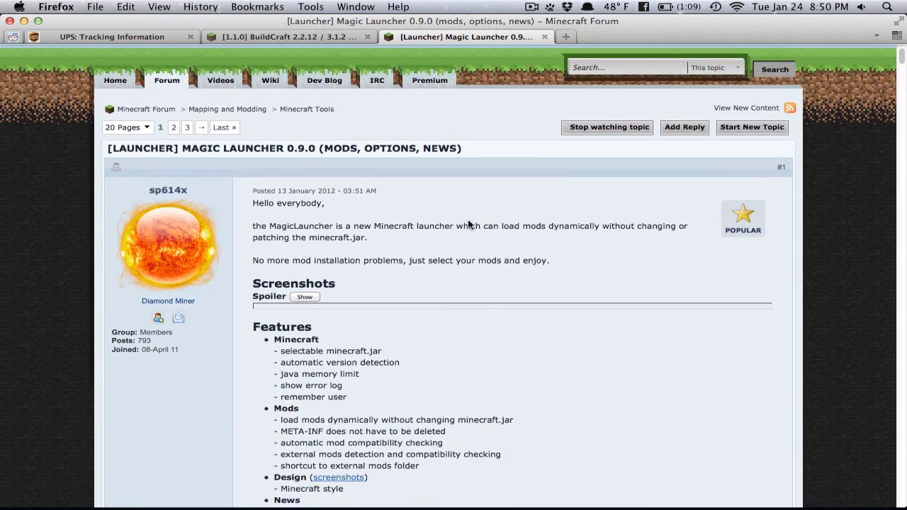
scroll(467, 224, "down", 1)
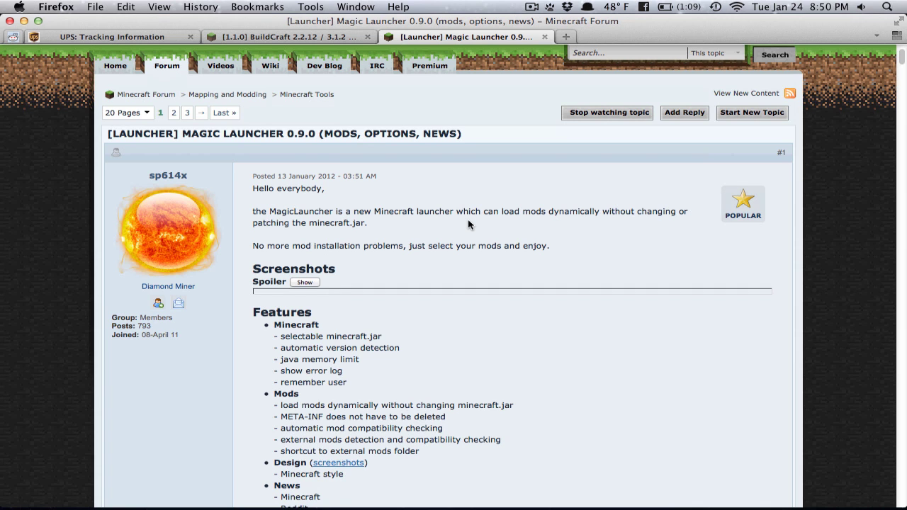
Examine the Magic Launcher 0.9.0 feature list in the forum topic, including dynamic mod loading and the META-INF entry.
scroll(468, 221, "down", 4)
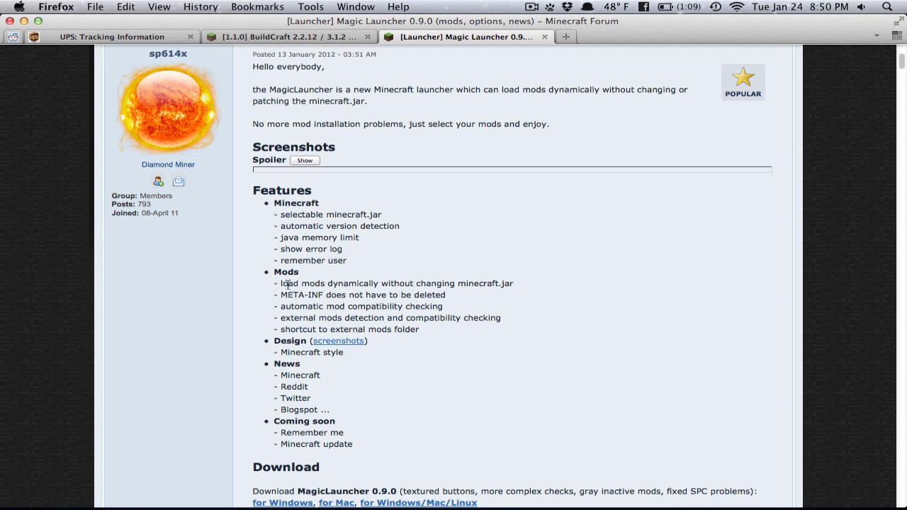
left_click_drag(281, 283, 382, 283)
left_click(382, 284)
left_click_drag(274, 295, 321, 295)
left_click(240, 290)
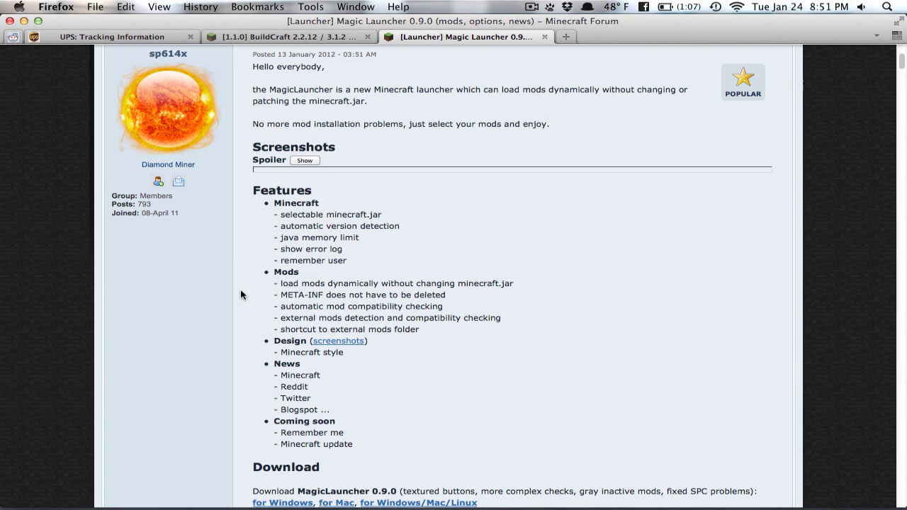
scroll(241, 292, "down", 1)
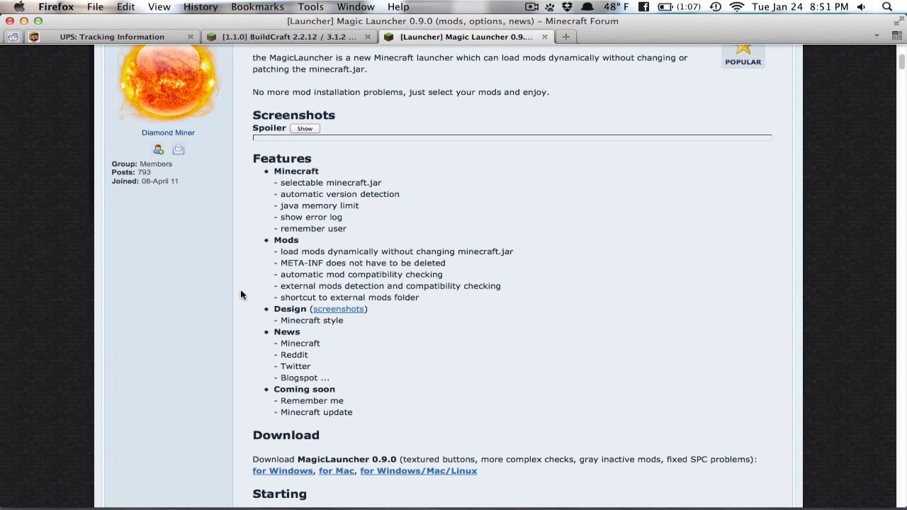
scroll(241, 289, "down", 1)
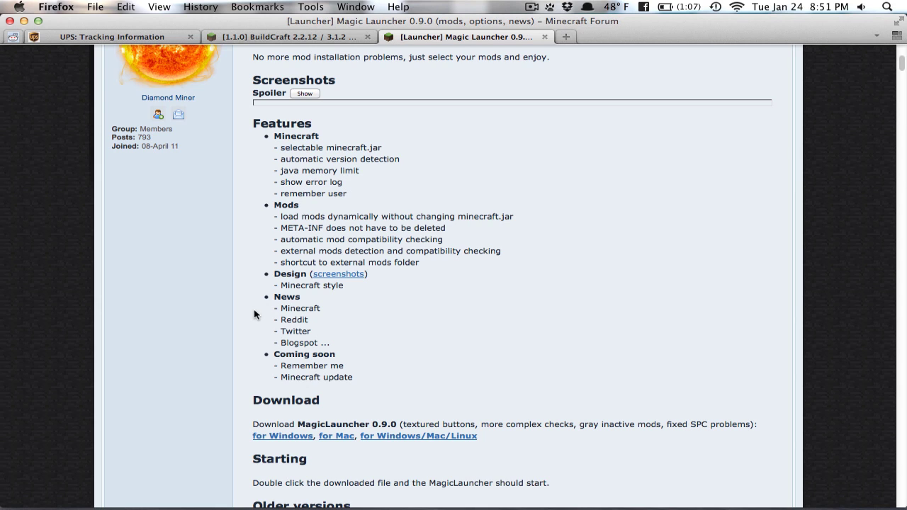
scroll(248, 323, "down", 1)
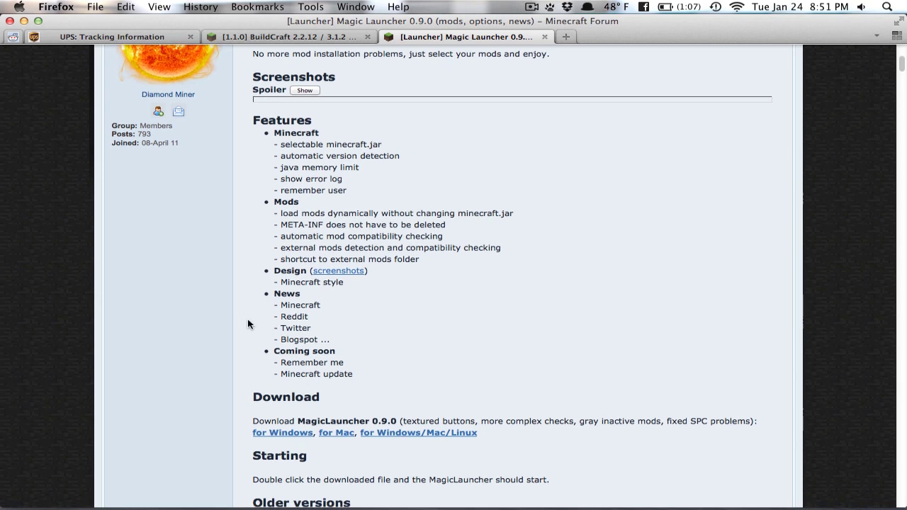
Reveal the ToDo spoiler in the topic, read its planned features such as the Minecraft font, and hide it again.
scroll(250, 322, "down", 8)
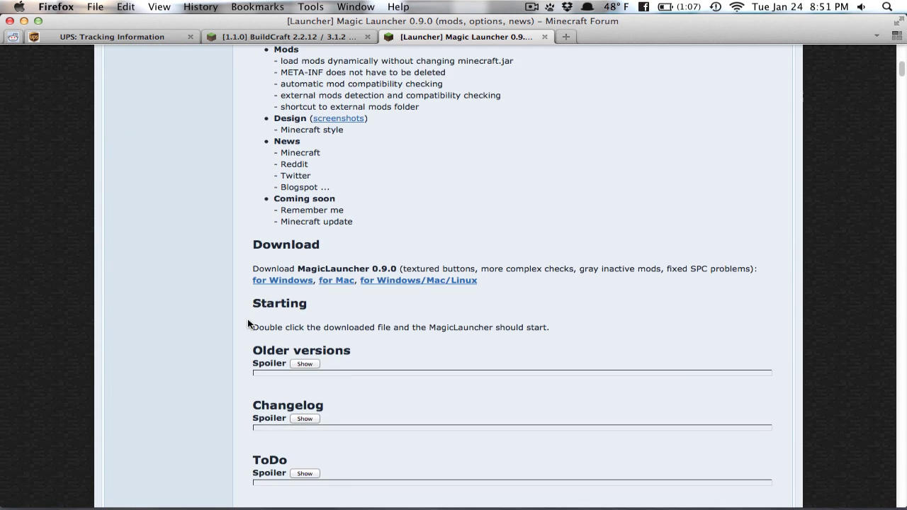
left_click(304, 374)
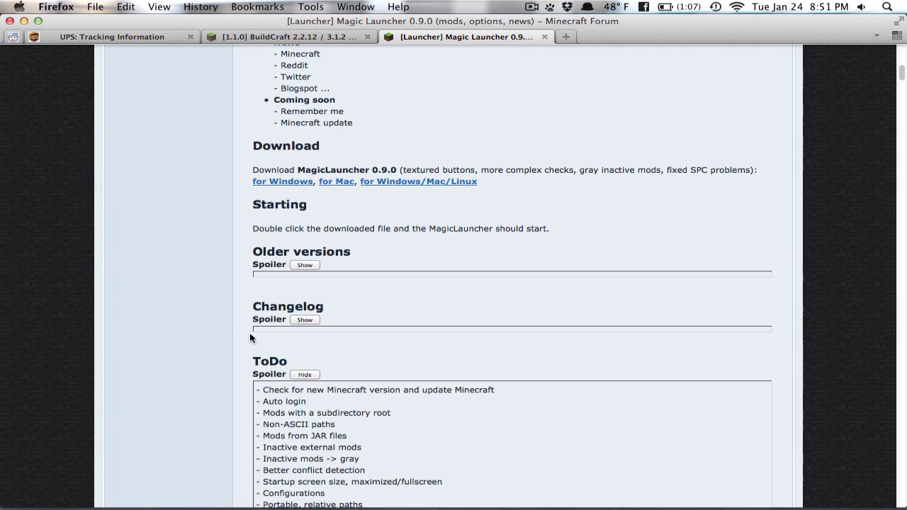
scroll(237, 326, "down", 4)
scroll(234, 324, "down", 1)
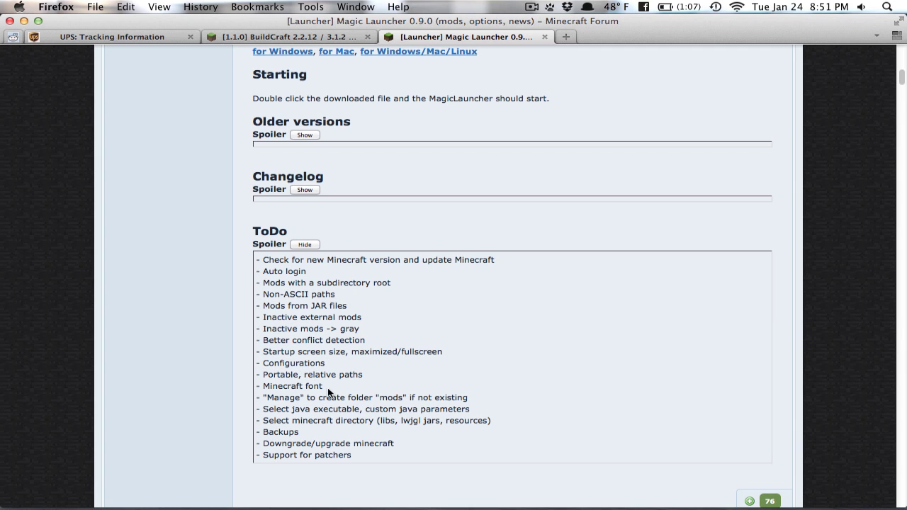
left_click_drag(327, 388, 259, 386)
left_click(286, 386)
scroll(243, 367, "down", 1)
scroll(243, 372, "up", 2)
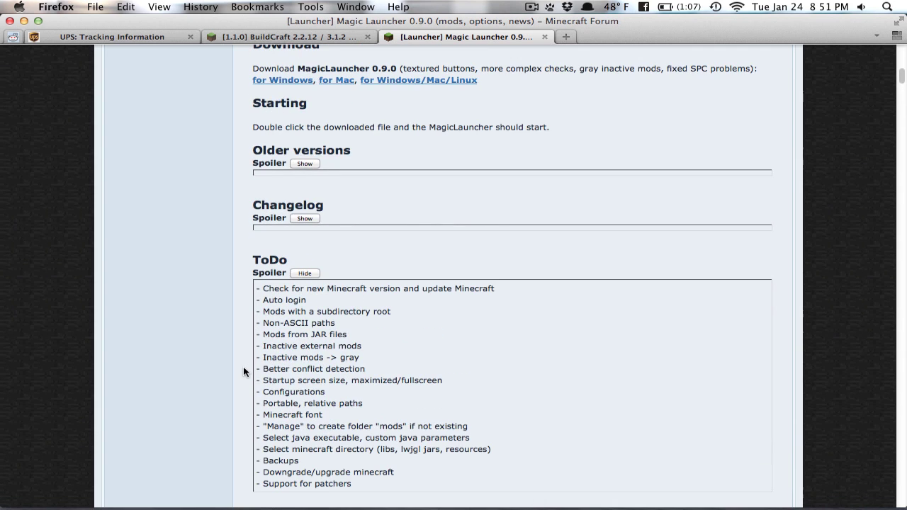
left_click(305, 272)
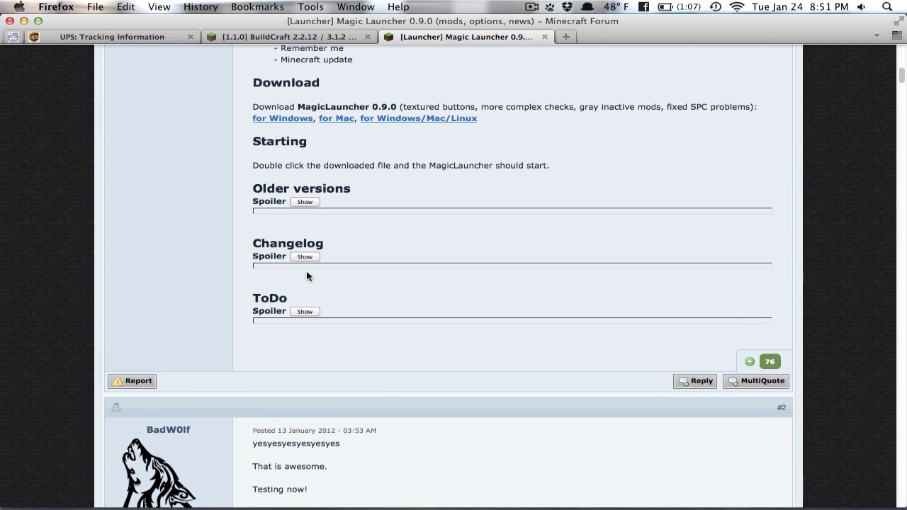
Review the MagicLauncher 0.9.0 download links for Mac, Windows/Mac/Linux and Windows in the Download section.
scroll(242, 253, "up", 8)
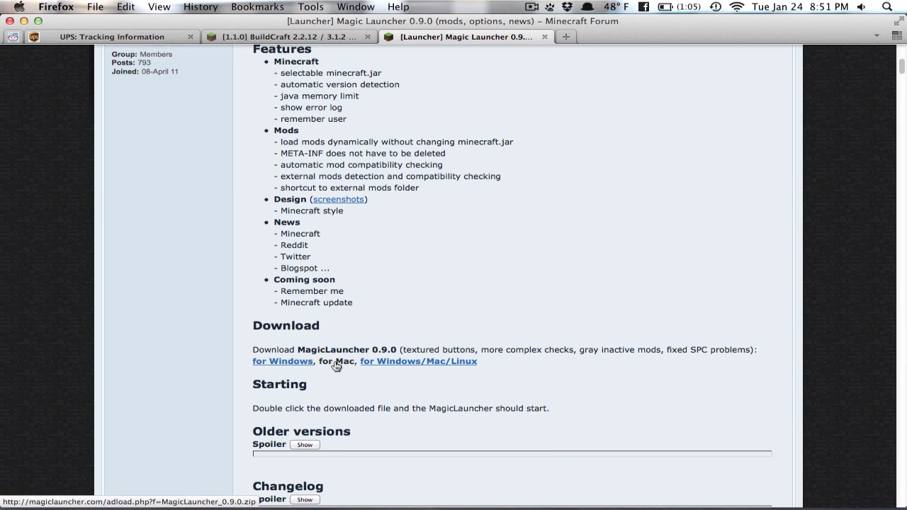
left_click(398, 358)
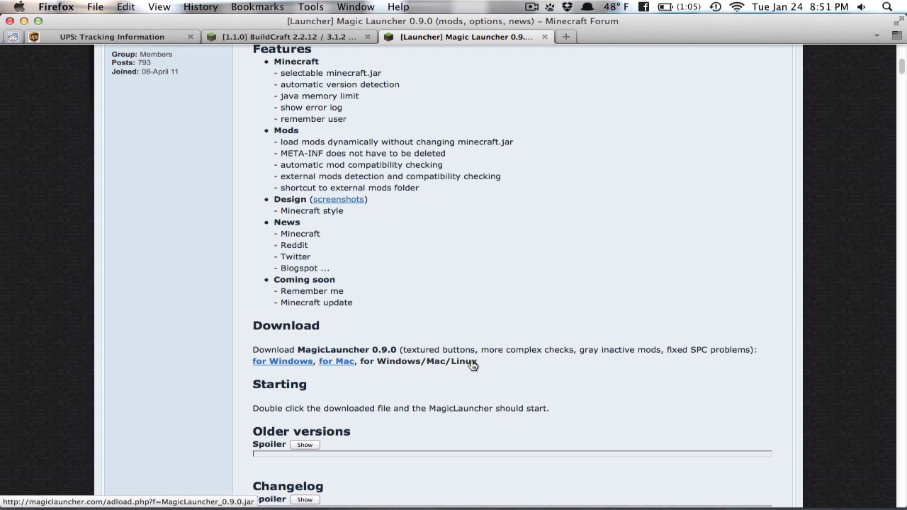
left_click(289, 365)
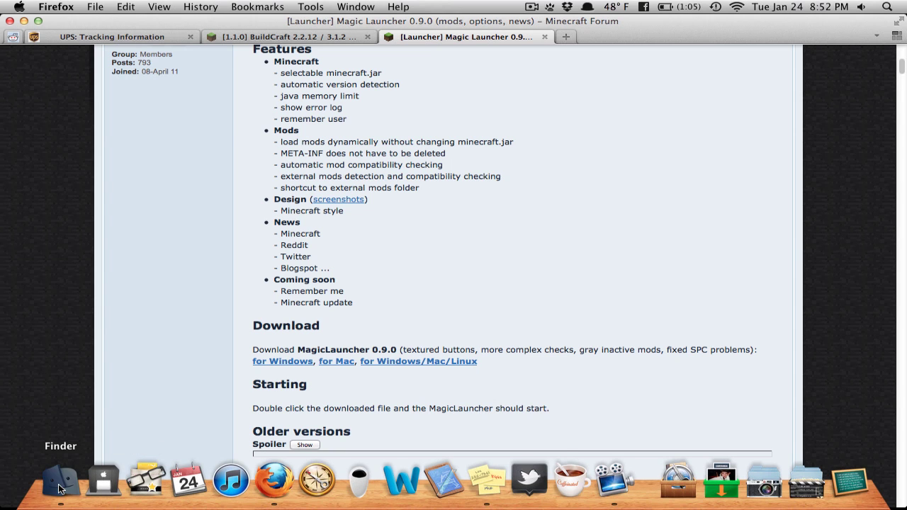
Switch to Finder and select MagicLauncher_0.9.0.zip in the Downloads folder.
left_click(60, 500)
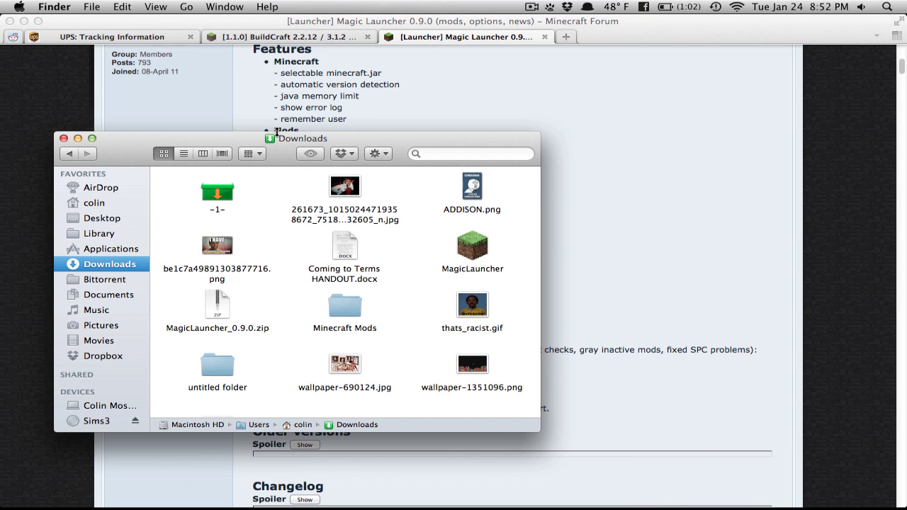
mouse_move(270, 139)
left_mouse_down()
mouse_move(265, 158)
mouse_move(277, 140)
left_mouse_up()
left_click(210, 310)
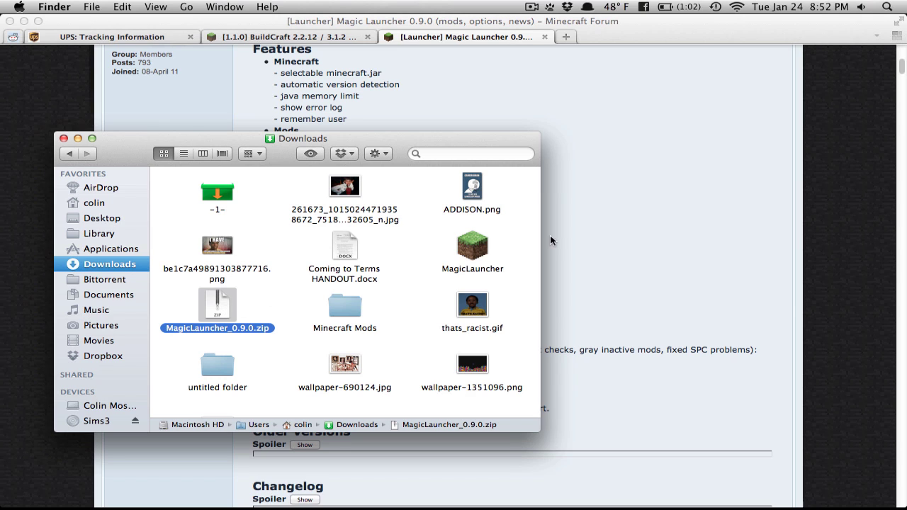
Launch the extracted MagicLauncher application from the Downloads folder.
left_click_drag(486, 233, 531, 291)
left_click(419, 224)
left_click_drag(426, 223, 522, 283)
left_click(524, 282)
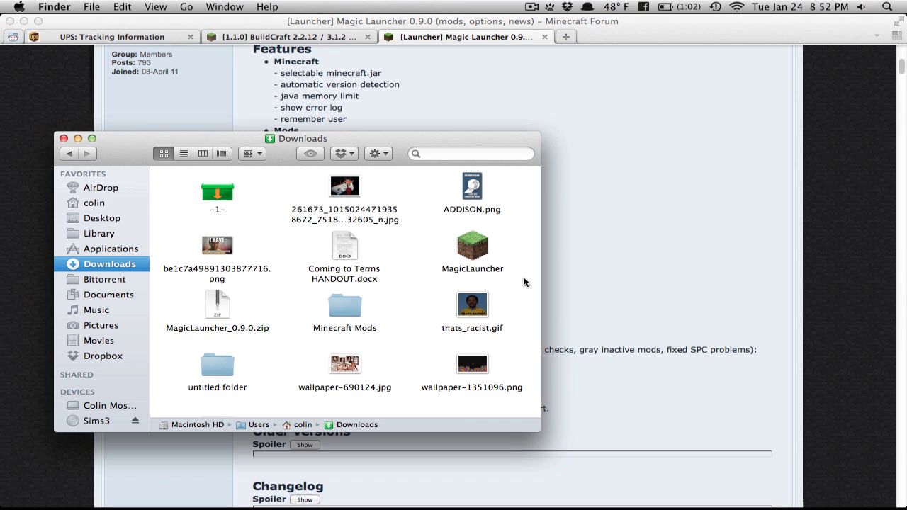
double_click(470, 253)
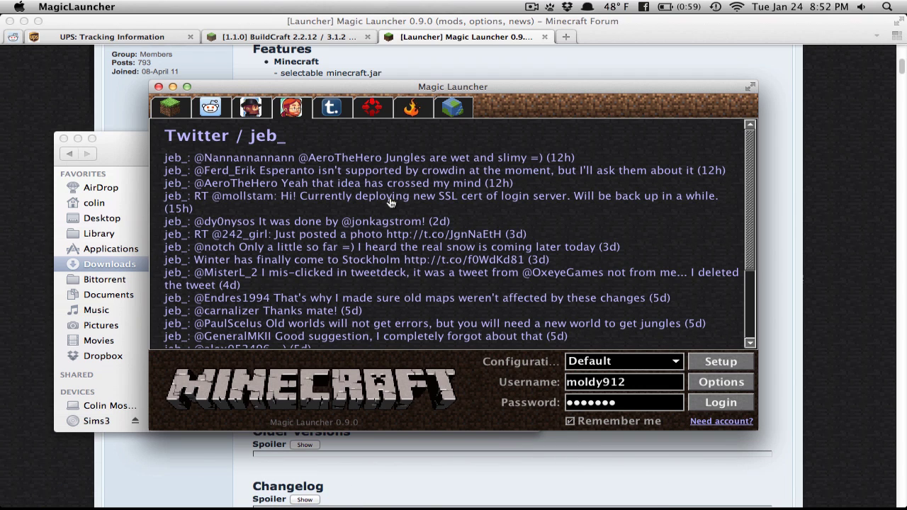
Look through the launcher's Minecraft News page and read the Minecraft on reddit feed to its end.
left_click(179, 110)
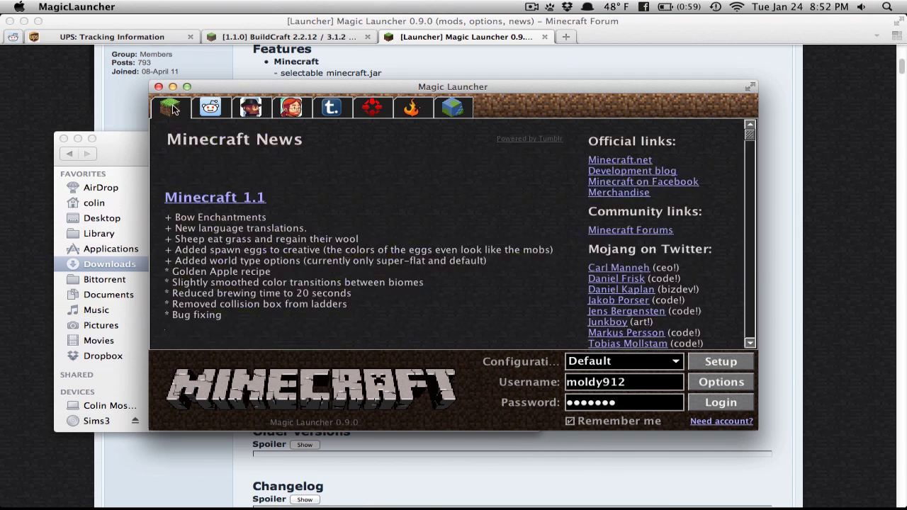
left_click(205, 112)
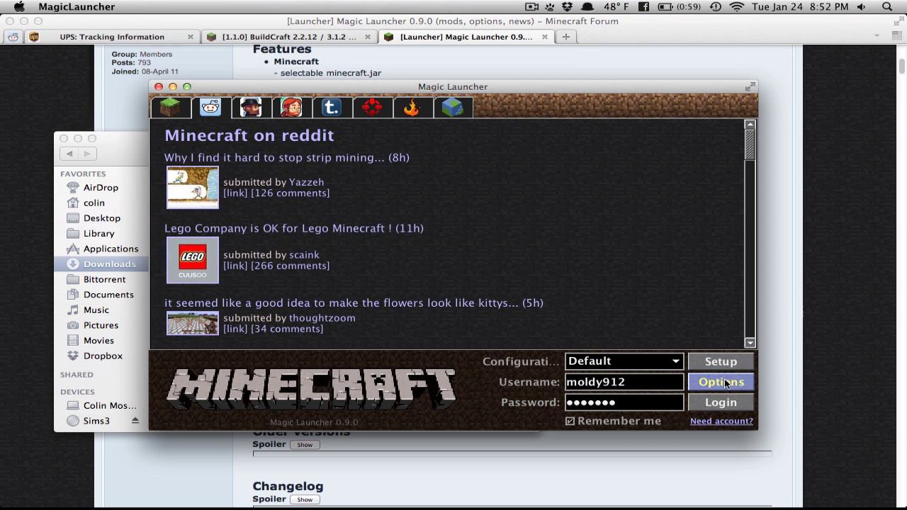
left_click(170, 107)
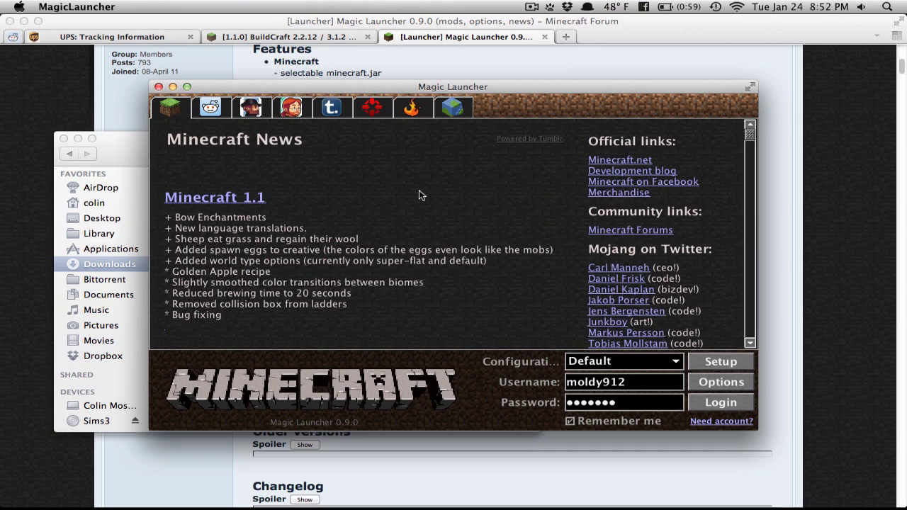
left_click(211, 108)
scroll(289, 175, "down", 5)
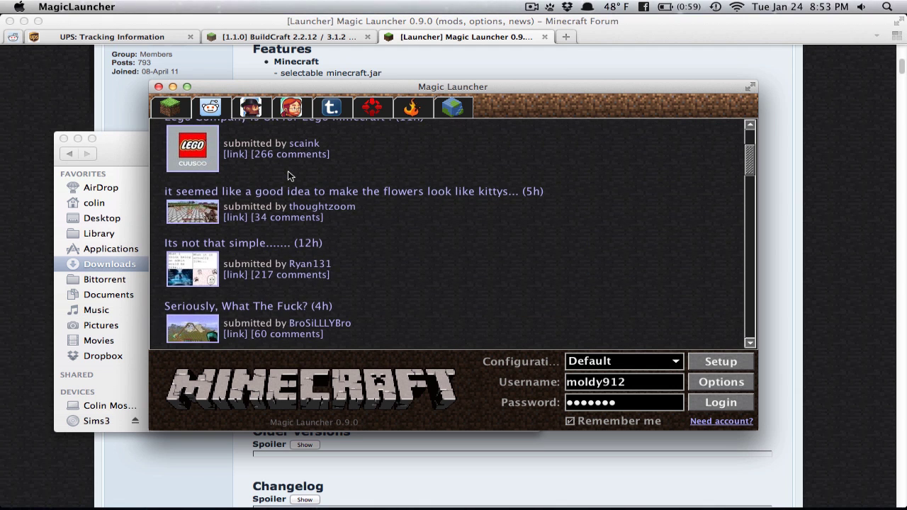
scroll(289, 175, "down", 5)
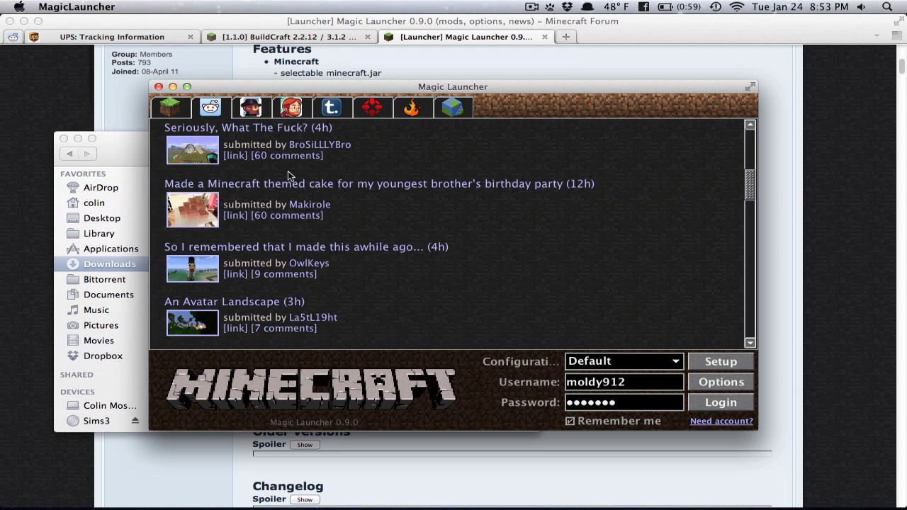
scroll(288, 175, "down", 10)
scroll(288, 175, "down", 6)
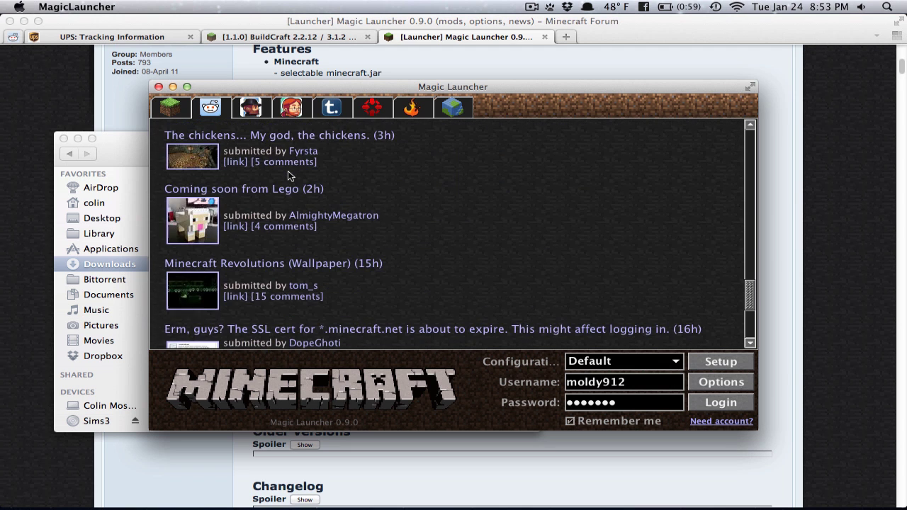
scroll(288, 175, "down", 4)
scroll(288, 171, "up", 20)
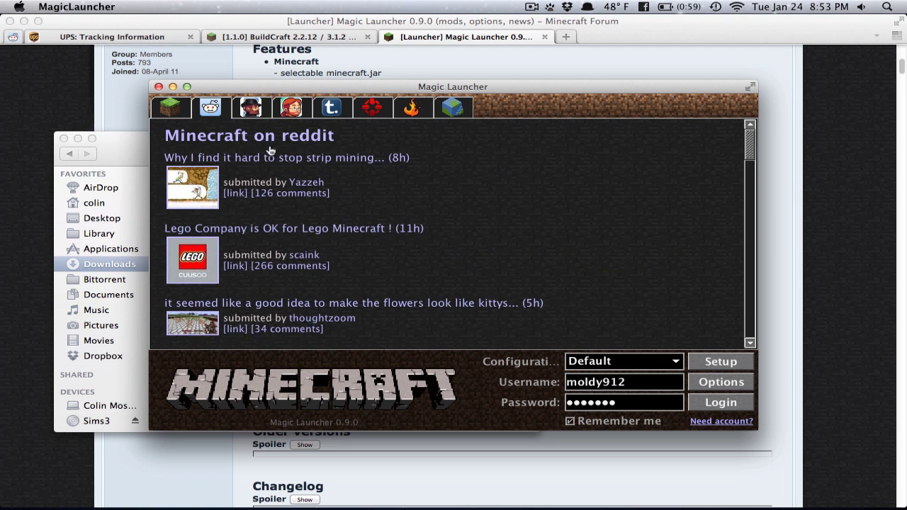
View the launcher's notch and jeb_ Twitter feeds, The Word of Notch, Minecraft Universe, Minecraft Forums news and Minecraft Wiki pages.
left_click(249, 108)
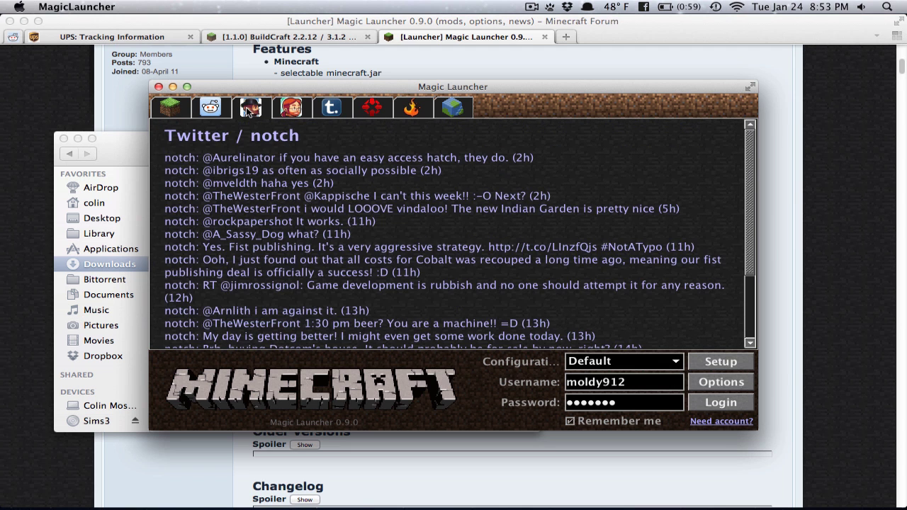
left_click(294, 107)
left_click(330, 108)
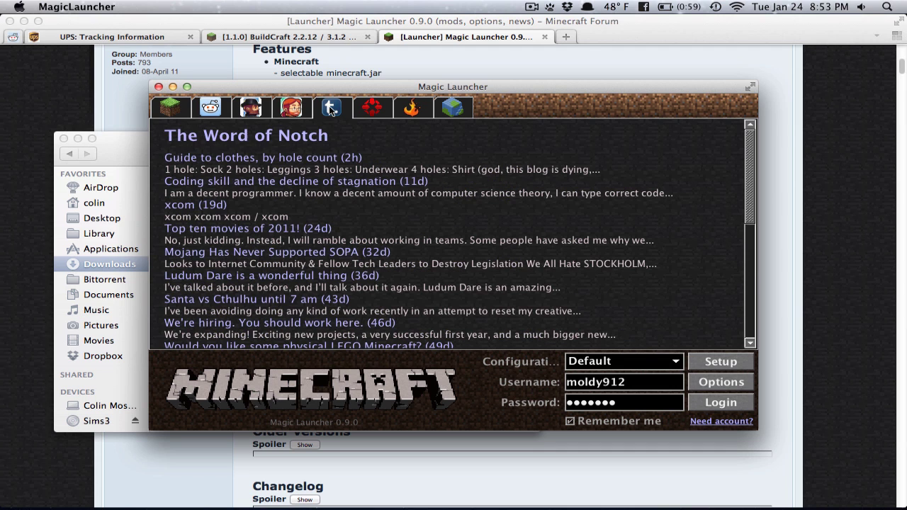
left_click(373, 107)
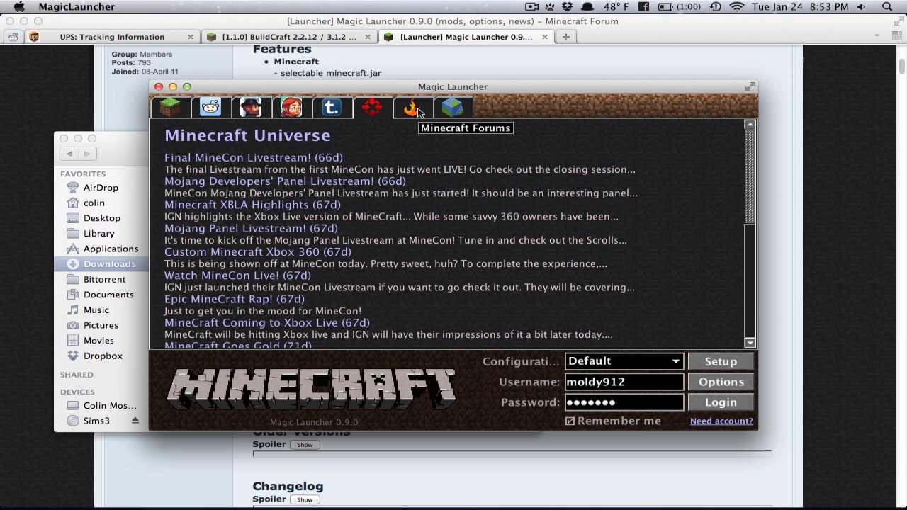
left_click(418, 112)
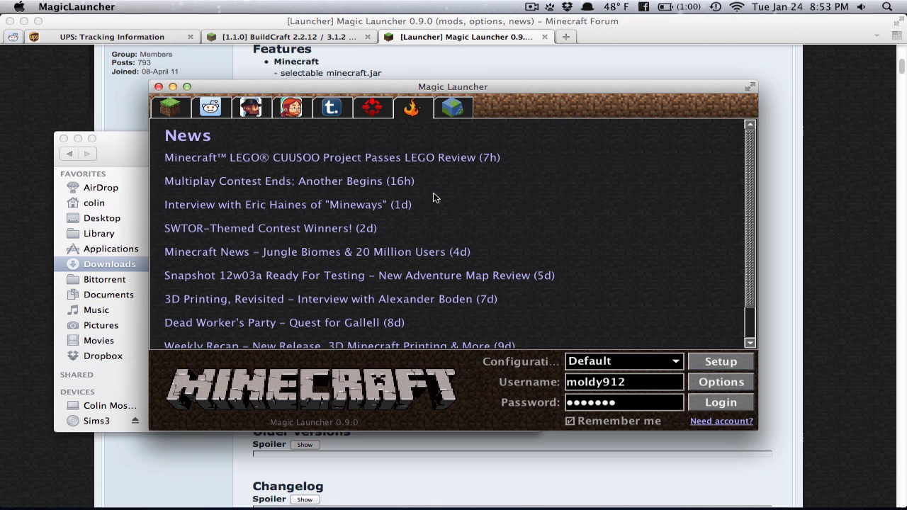
left_click(453, 108)
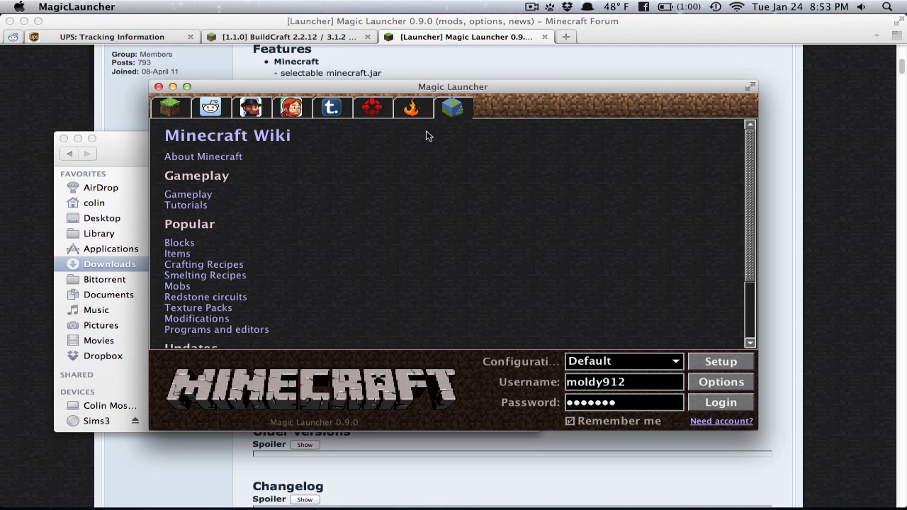
scroll(319, 226, "down", 3)
scroll(319, 226, "up", 3)
Return to the Minecraft News page and check the available launcher configurations, keeping Default selected.
left_click(178, 113)
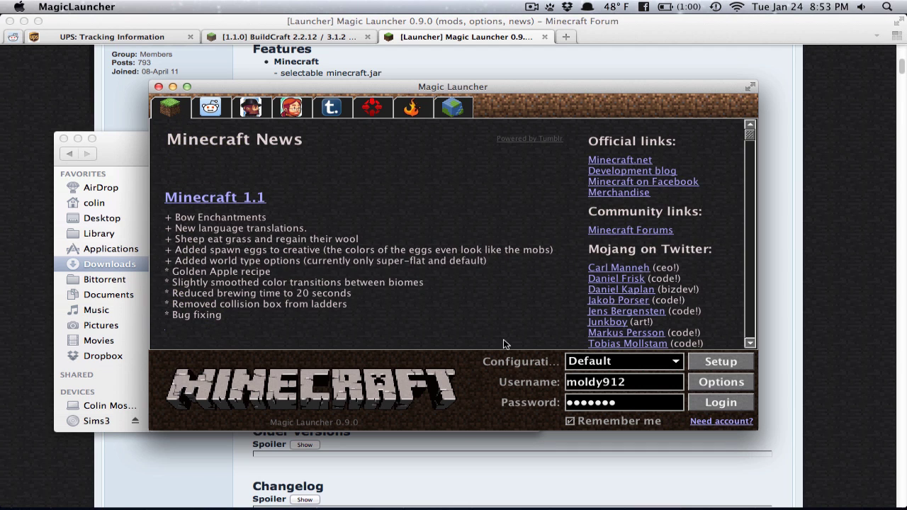
left_click(676, 366)
left_click(636, 362)
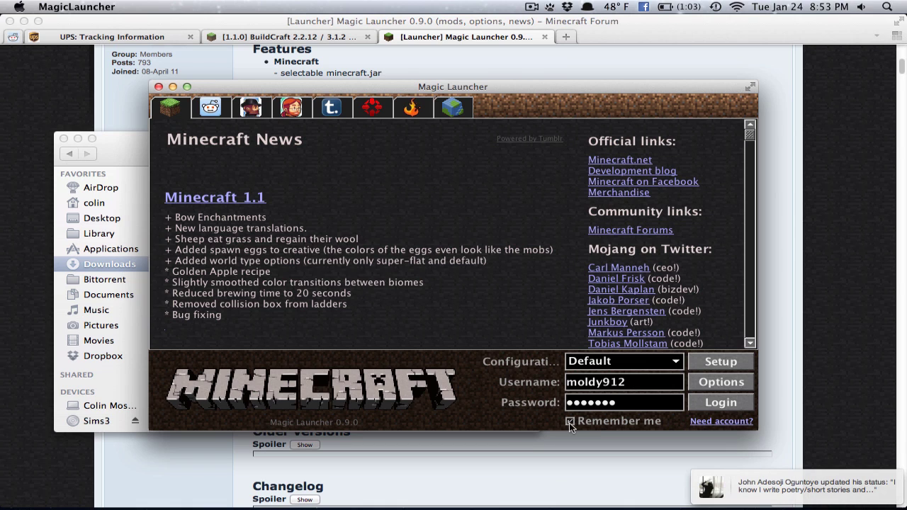
Open the setup of the Default configuration and look through its whole mod list.
left_click(720, 362)
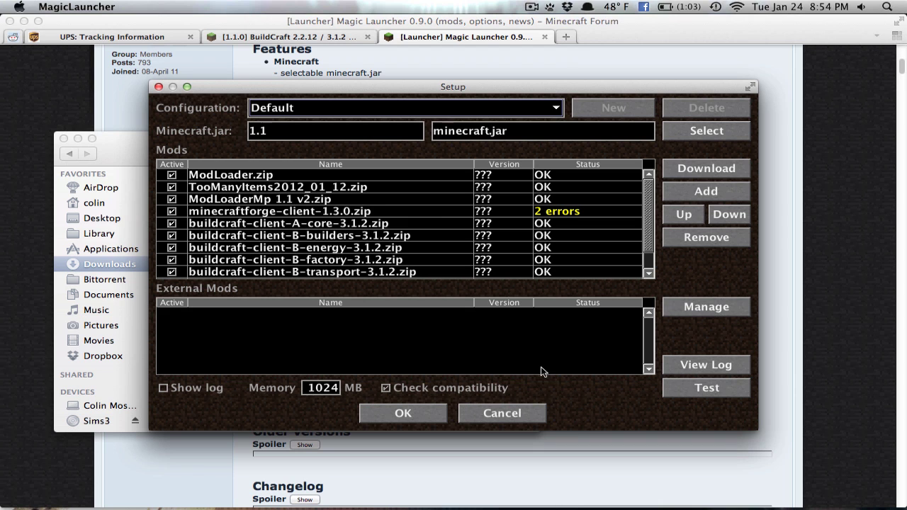
scroll(418, 226, "down", 1)
scroll(435, 223, "down", 1)
scroll(435, 225, "up", 2)
scroll(300, 218, "down", 2)
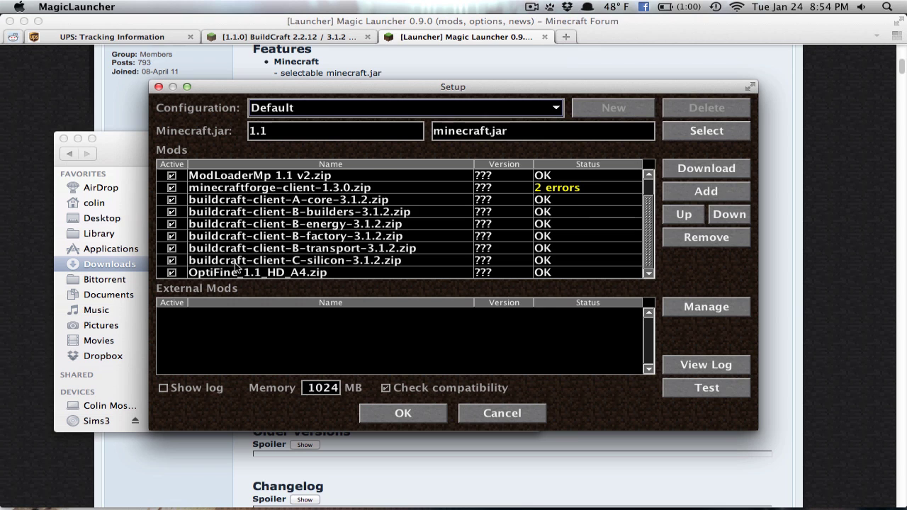
scroll(238, 268, "up", 2)
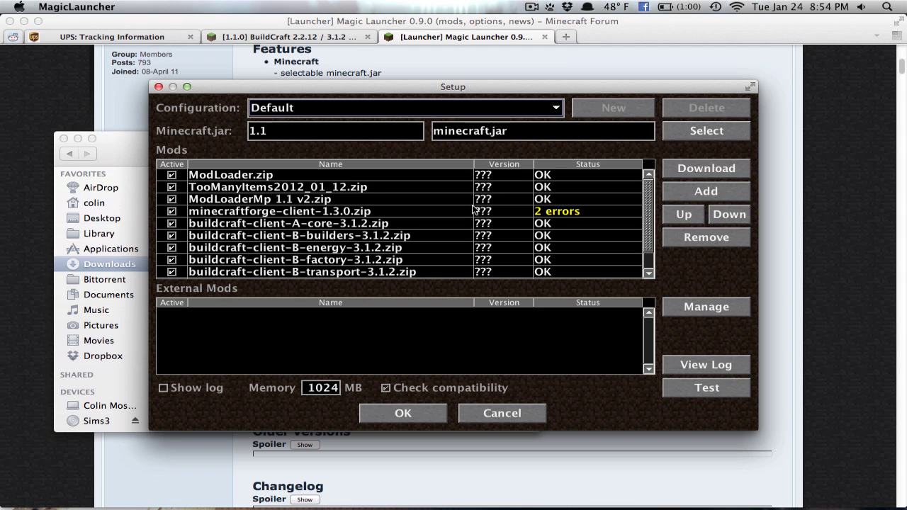
scroll(471, 206, "down", 1)
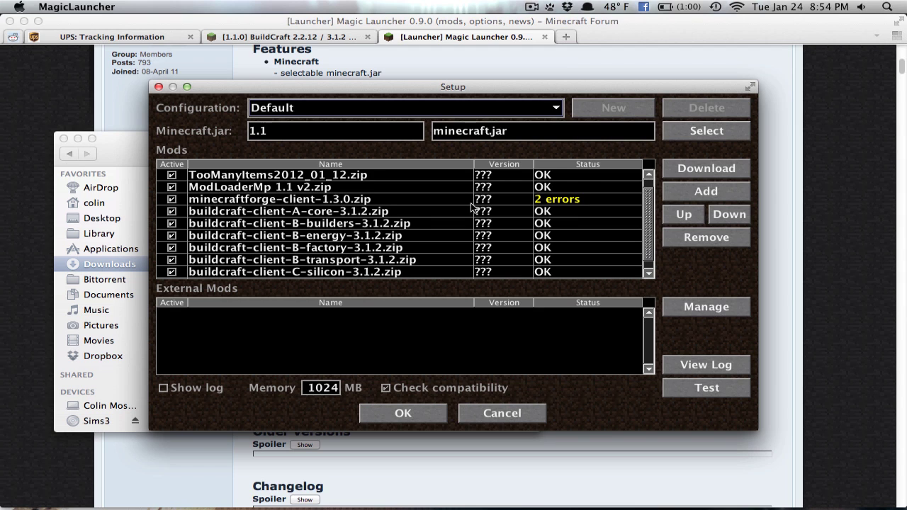
scroll(471, 205, "up", 1)
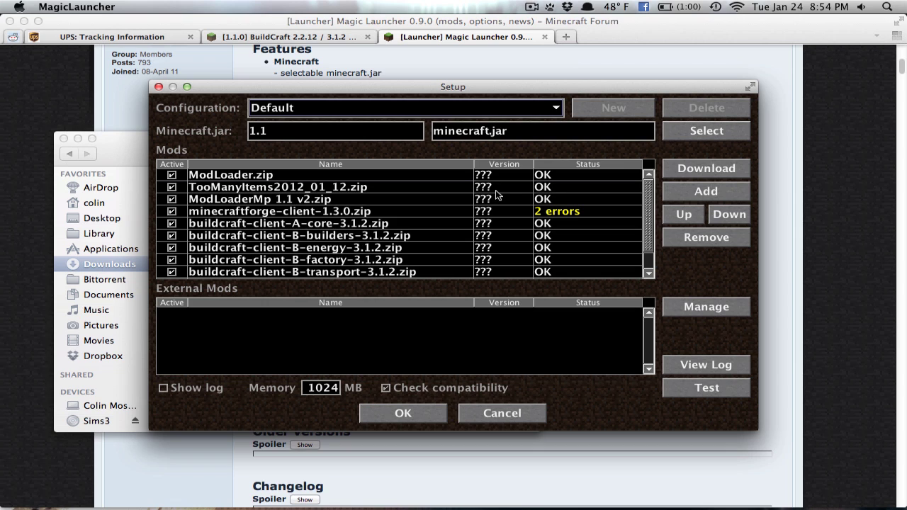
Check the compatibility status of the TooManyItems2012_01_12.zip and minecraftforge-client-1.3.0.zip mods in the list.
left_click(489, 189)
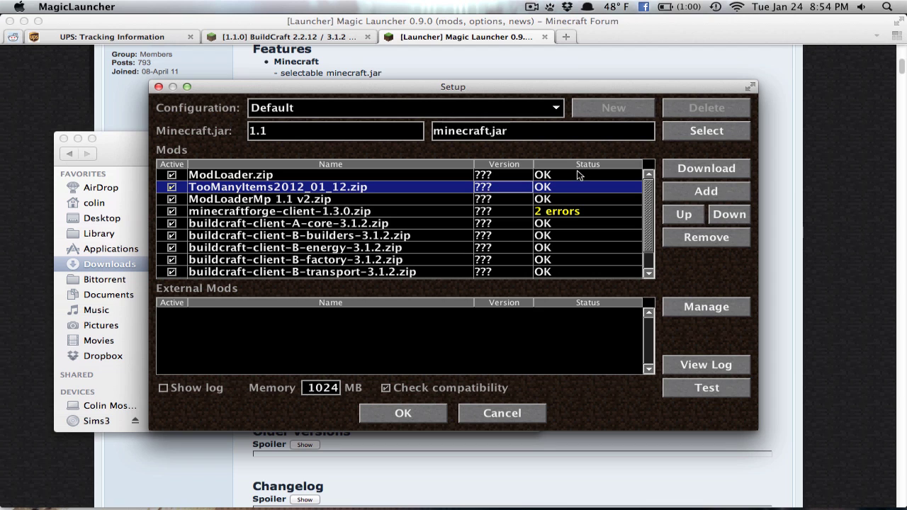
left_click(586, 213)
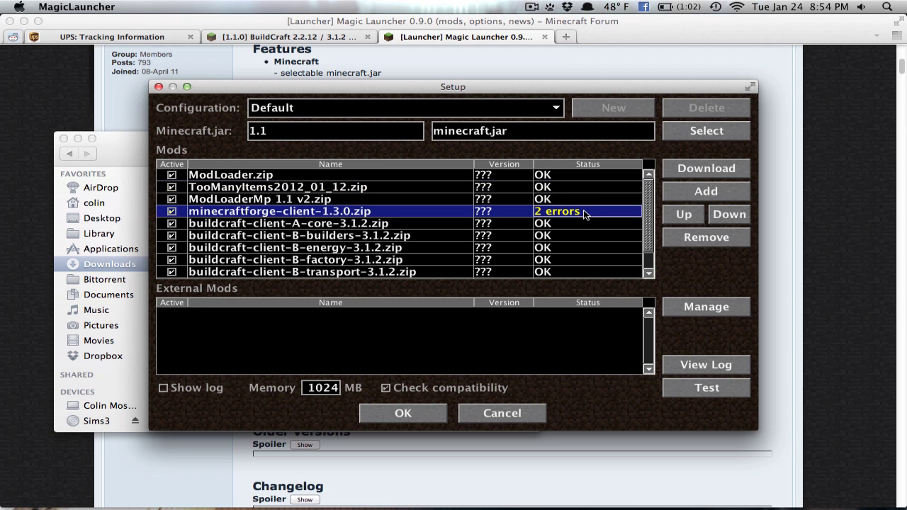
scroll(547, 221, "down", 2)
scroll(547, 221, "up", 2)
left_click(708, 388)
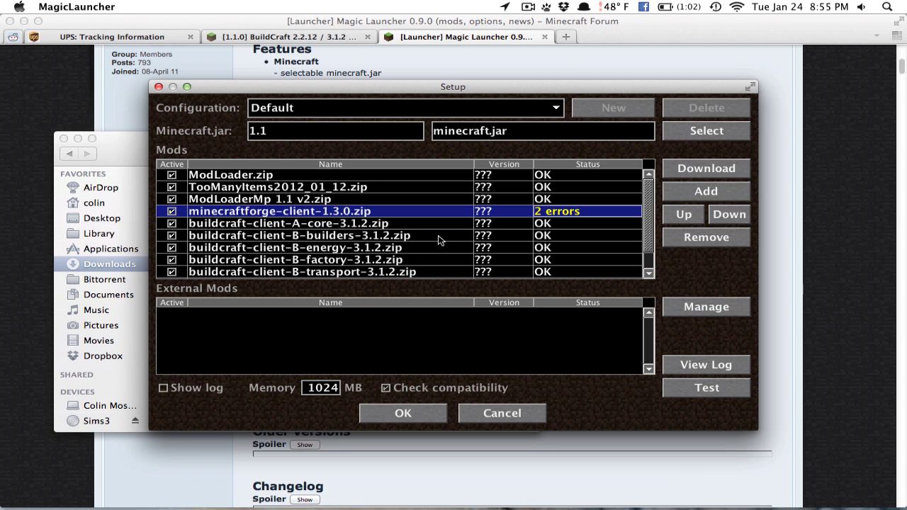
Move minecraftforge-client-1.3.0.zip one place up in the mod order and back down, and review the list.
left_click(688, 215)
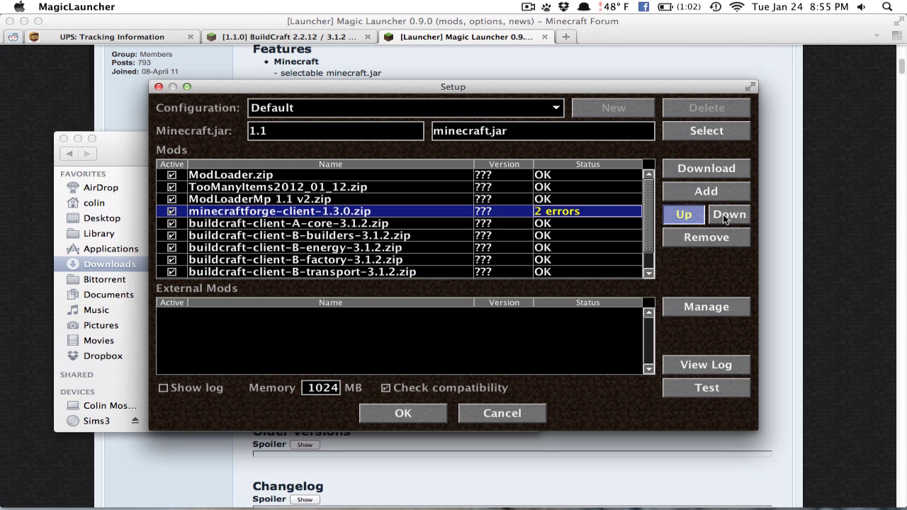
left_click(724, 214)
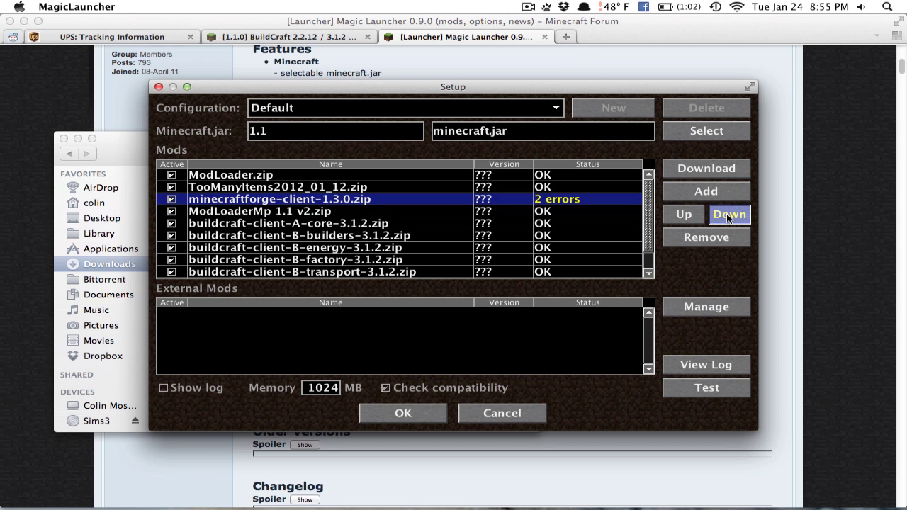
left_click(728, 216)
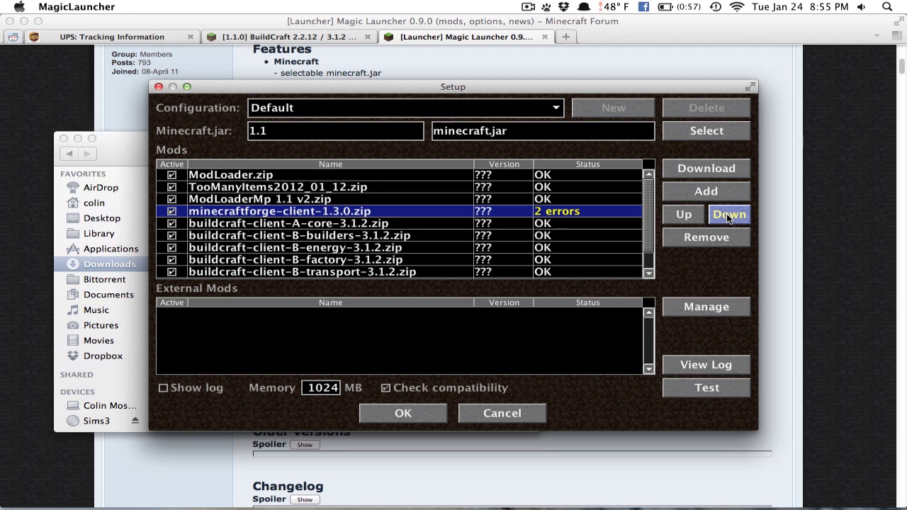
scroll(563, 207, "down", 2)
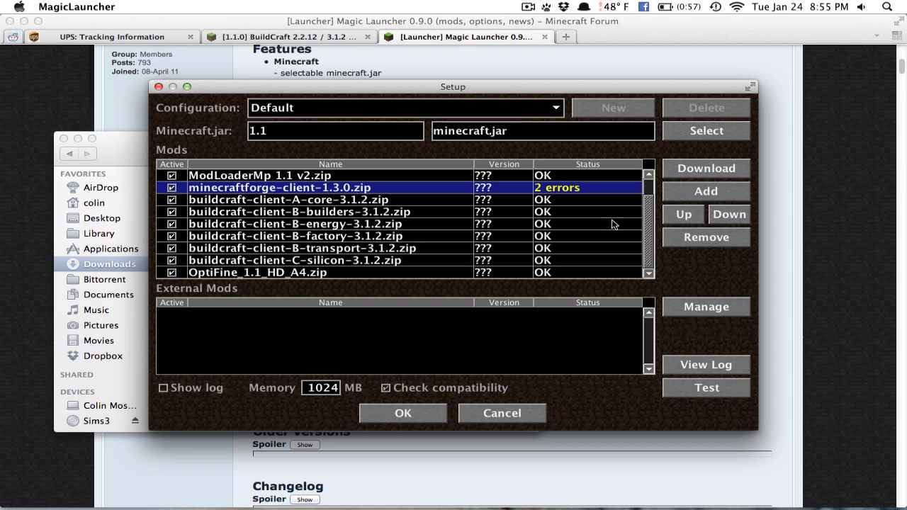
scroll(381, 197, "up", 2)
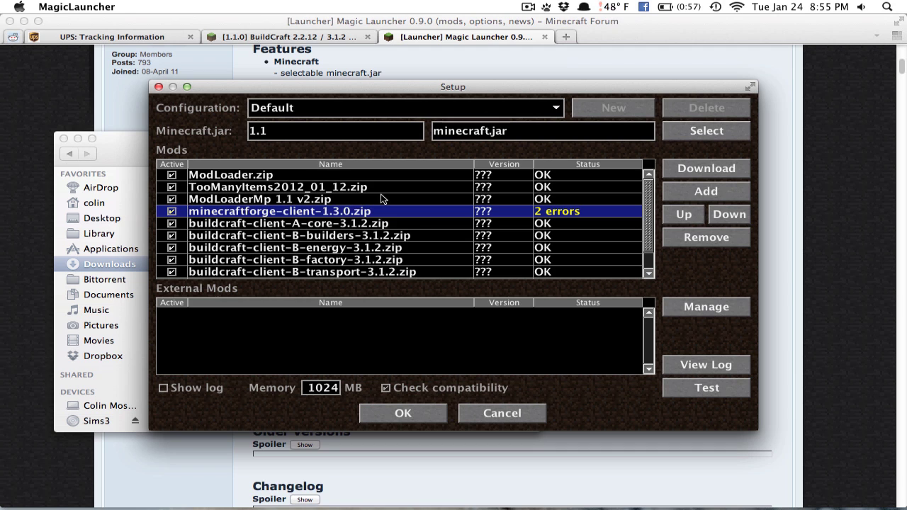
Open the Minecraft Mods forum from the setup's mod download option, look through its topics, and return to the launcher.
scroll(381, 198, "down", 2)
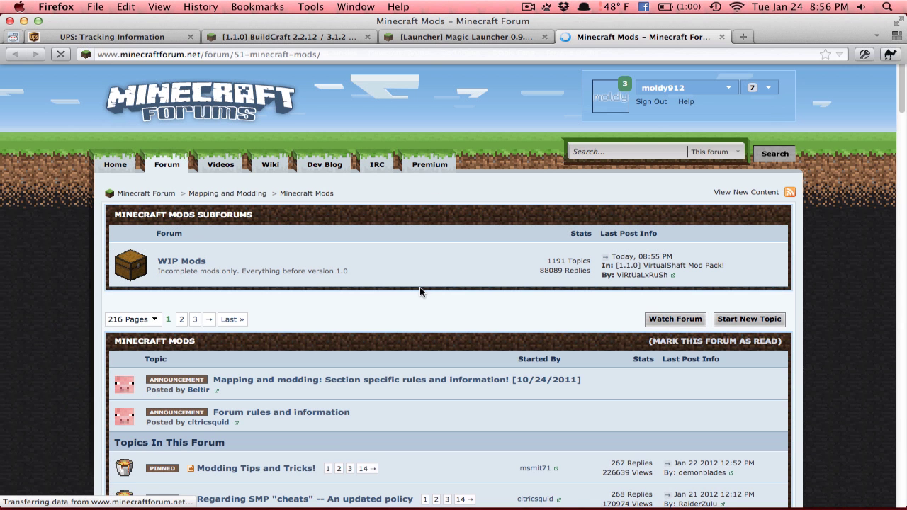
scroll(421, 291, "down", 4)
scroll(420, 291, "down", 6)
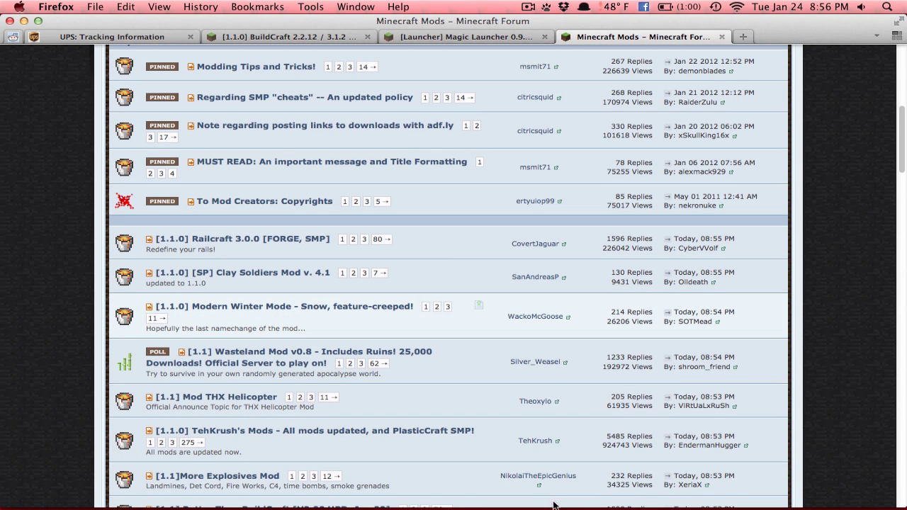
left_click(627, 485)
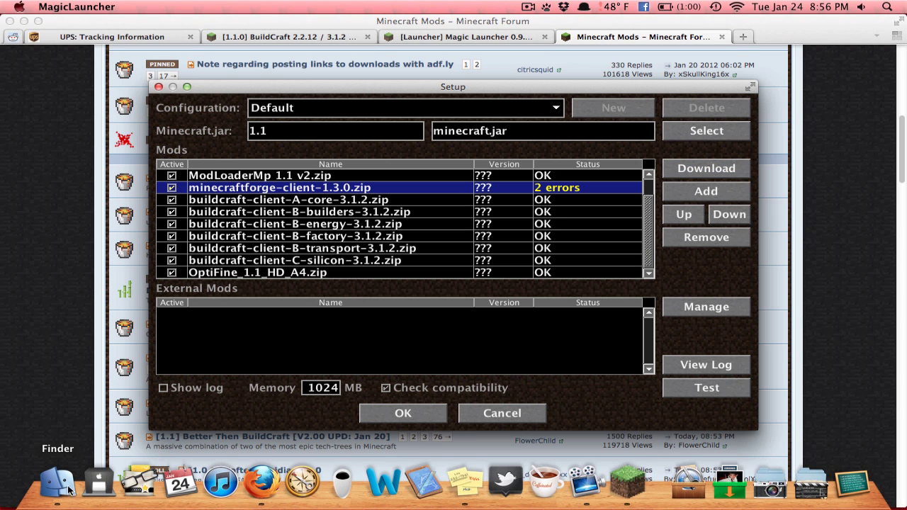
Delete the TooManyItems2012_01_12 folder from the Minecraft Mods folder in Finder and return to the launcher setup.
left_click(63, 487)
double_click(344, 306)
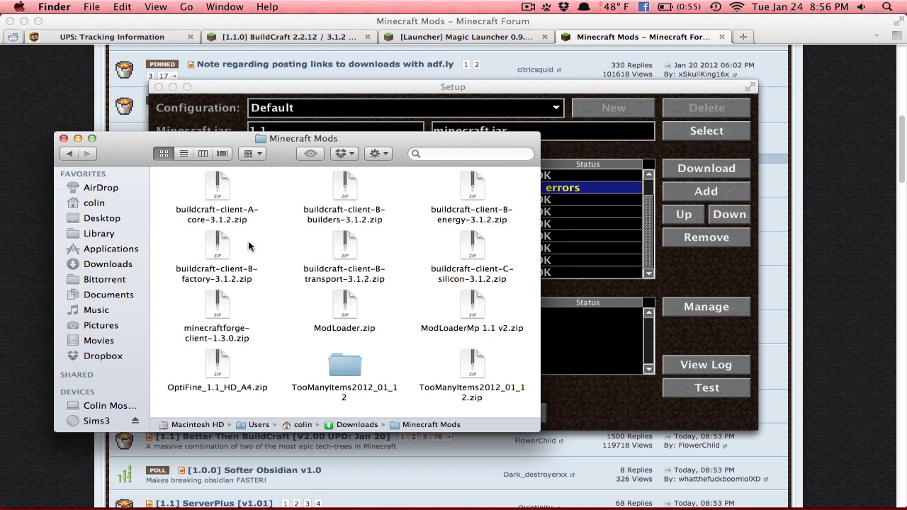
scroll(249, 245, "down", 1)
right_click(336, 354)
left_click(437, 290)
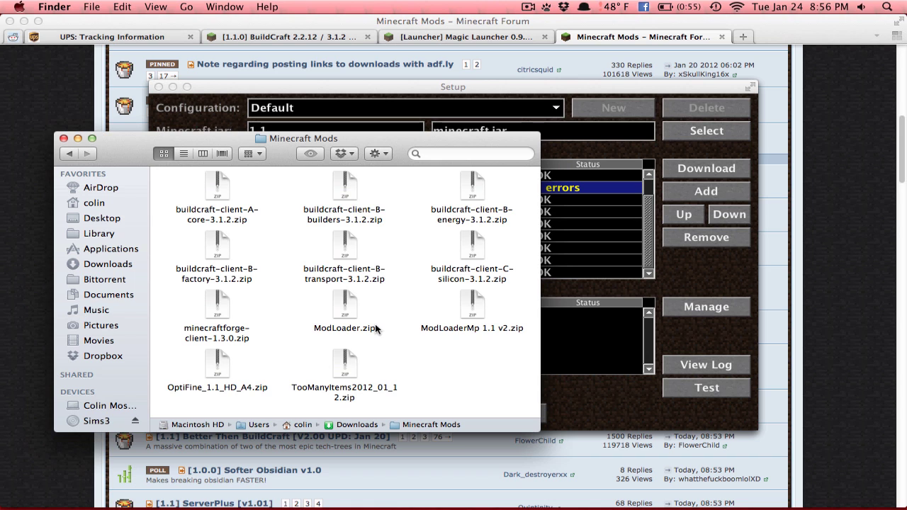
left_click(592, 423)
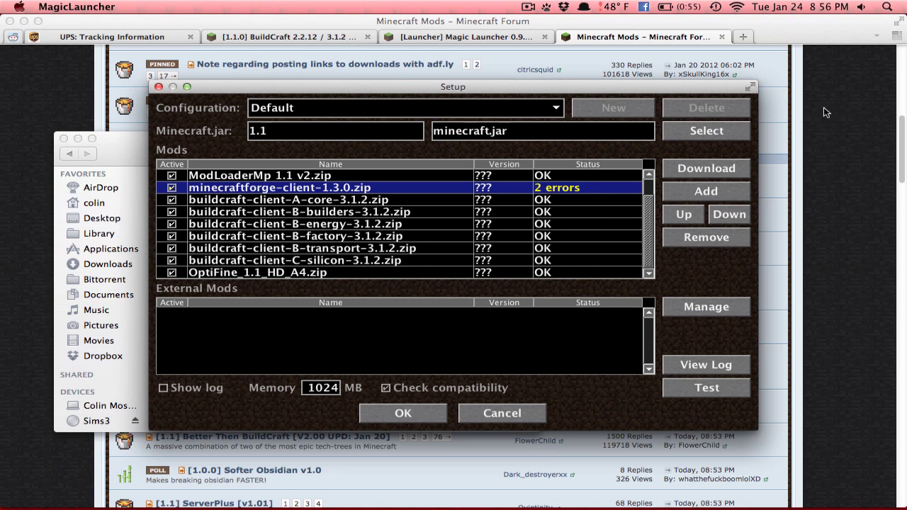
Try to add buildcraft-client-A-core-3.1.2.zip from the Minecraft Mods folder to the mod list.
left_click(710, 196)
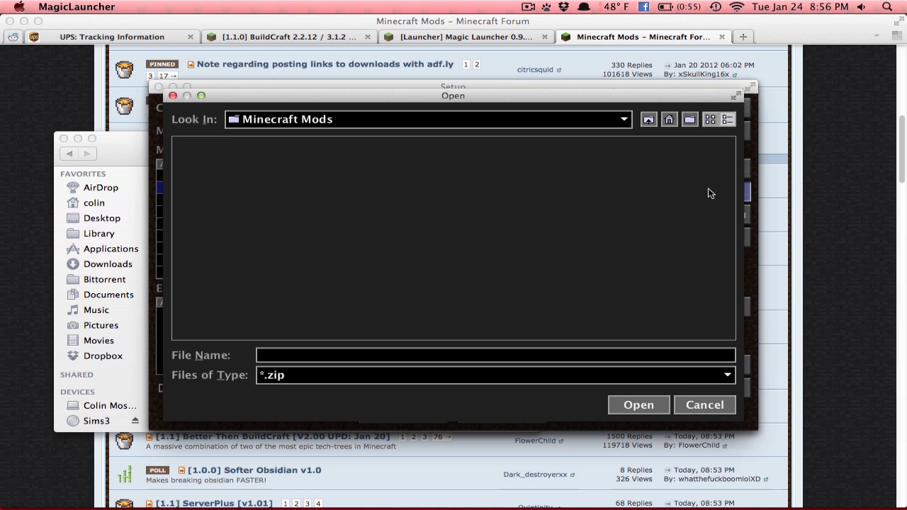
left_click(624, 120)
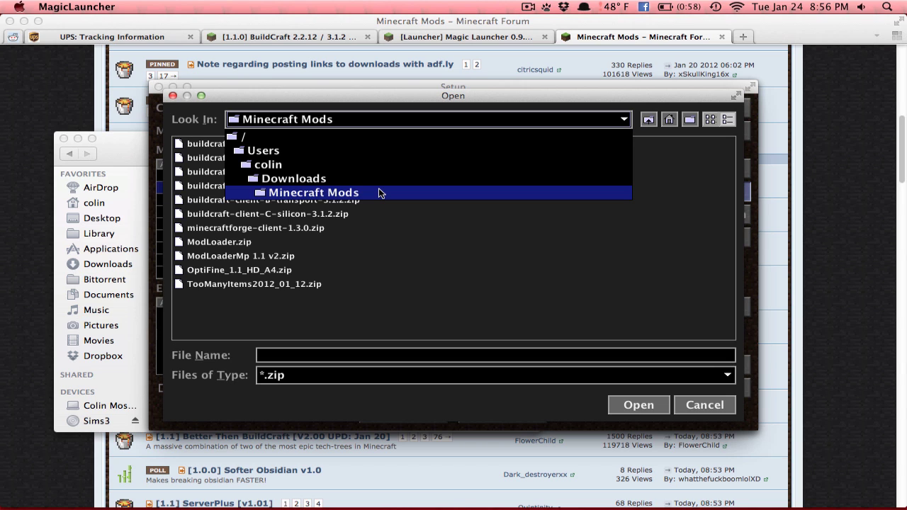
left_click(465, 260)
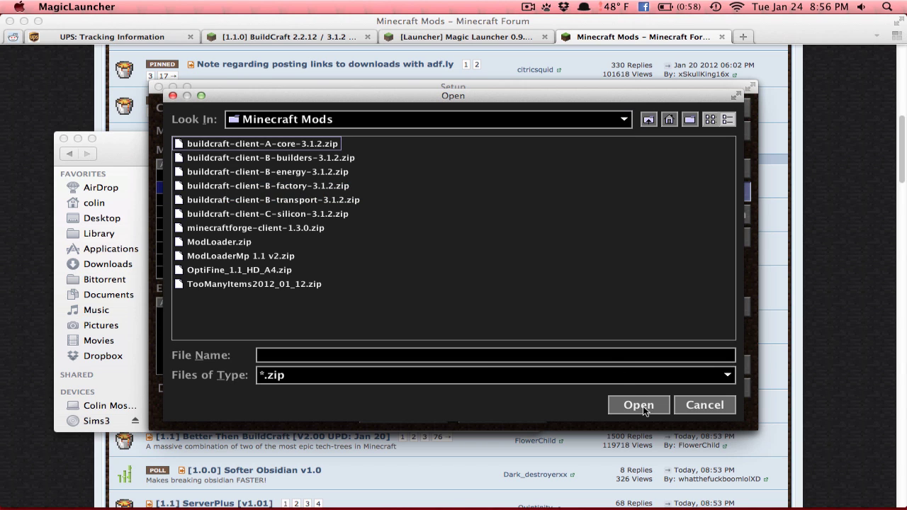
left_click(248, 143)
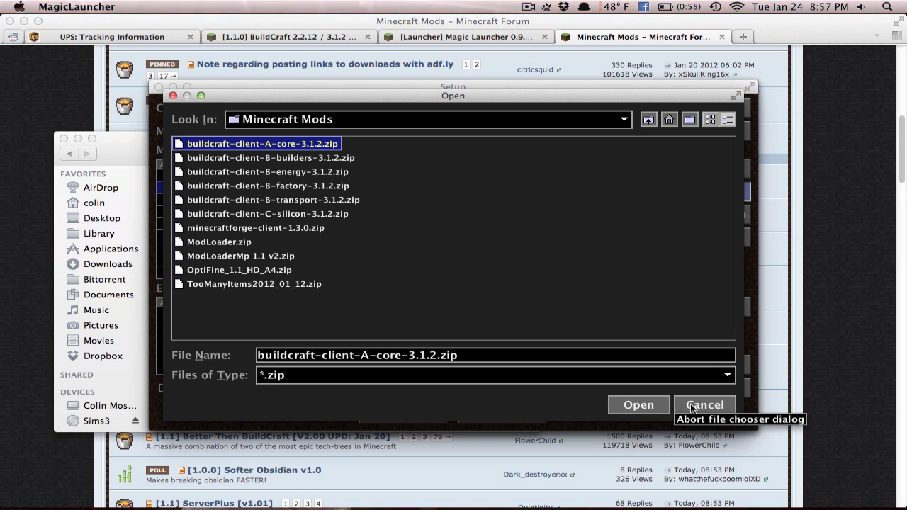
left_click(637, 407)
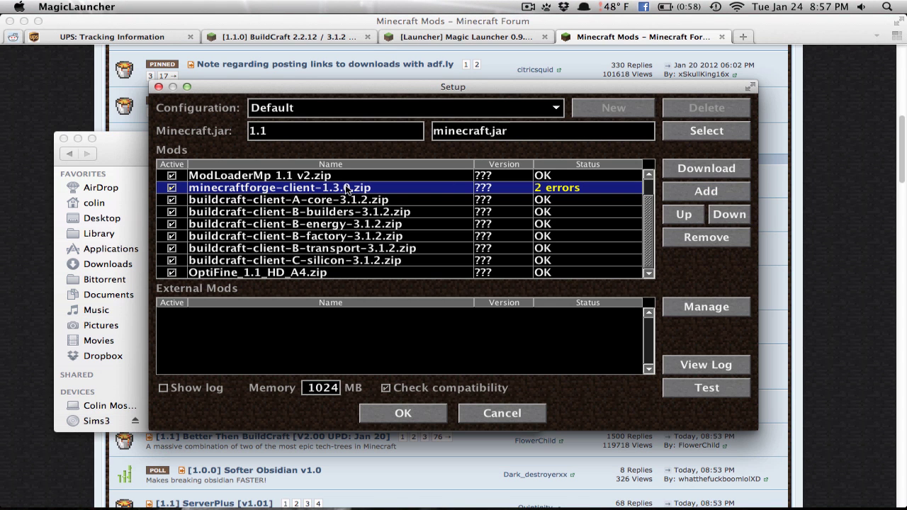
Review the mod order down to OptiFine_1.1_HD_A4.zip and check the available configurations, keeping Default selected.
scroll(347, 189, "up", 2)
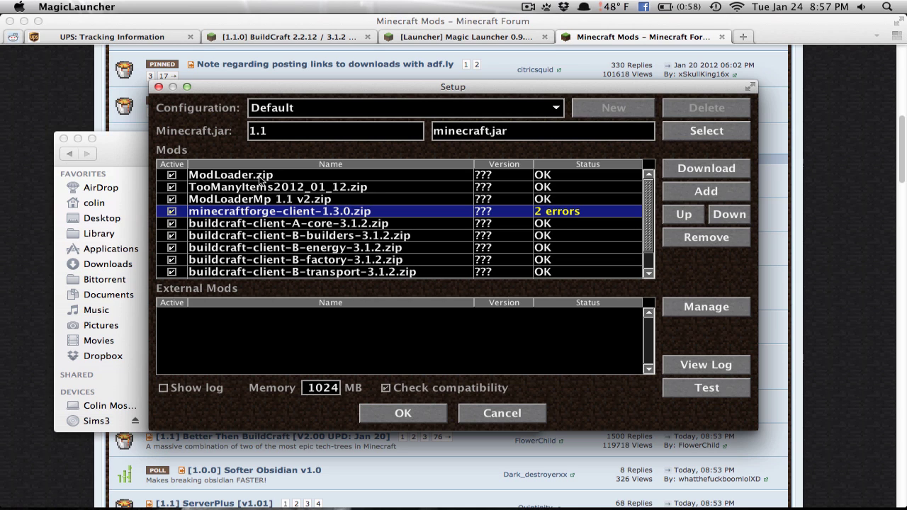
scroll(259, 180, "down", 2)
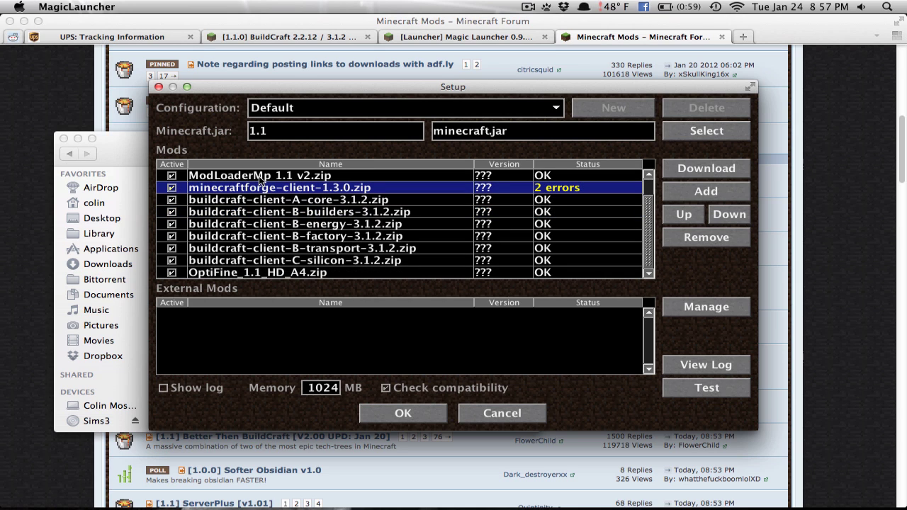
left_click(290, 274)
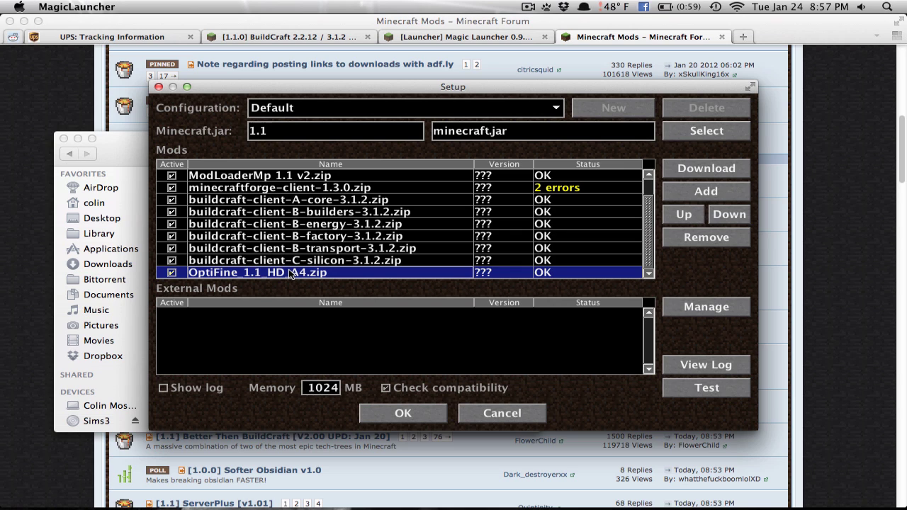
left_click(555, 108)
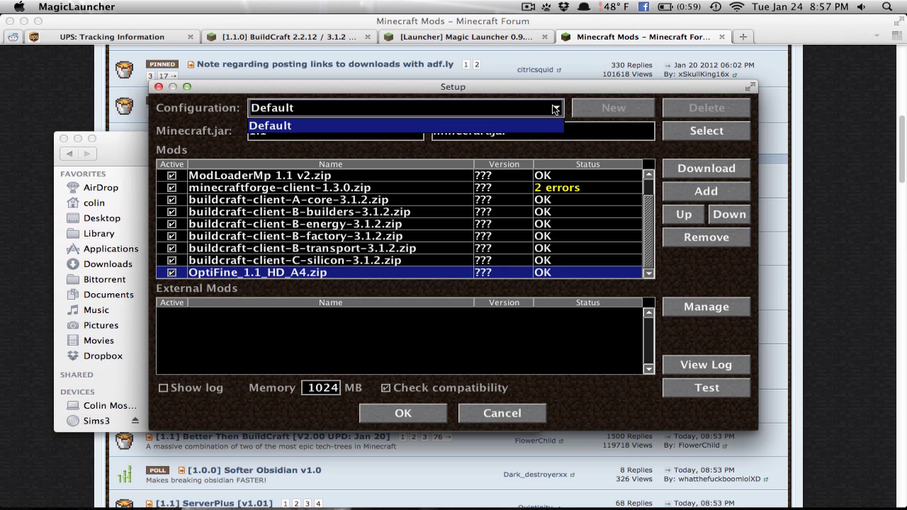
left_click(552, 104)
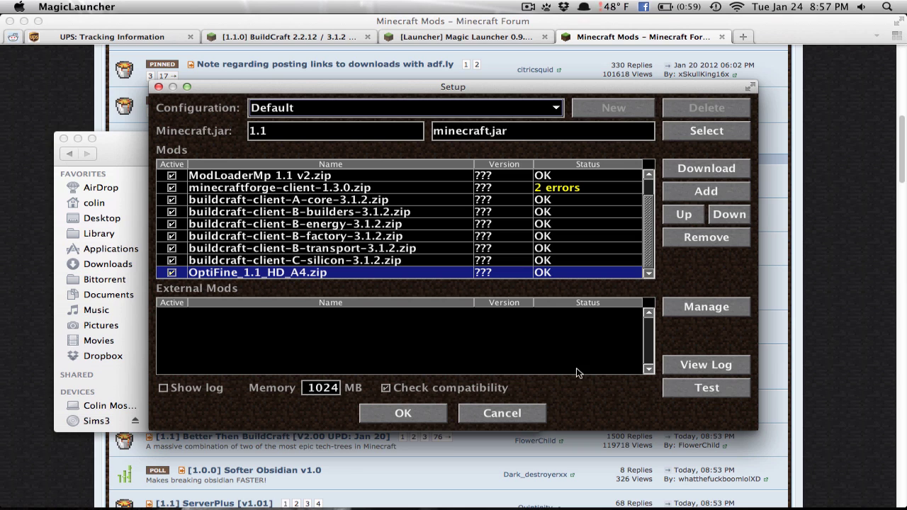
Test the Default configuration's mod setup and accept the setup.
left_click(730, 386)
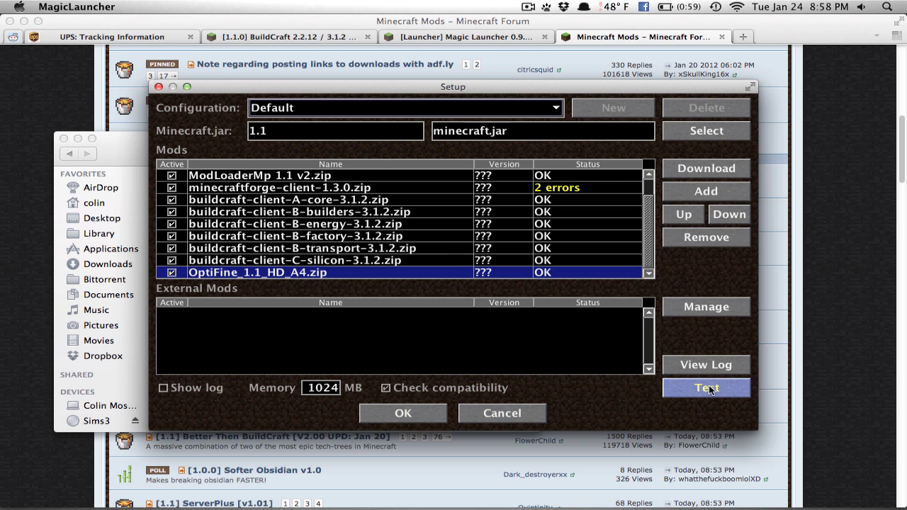
left_click(409, 410)
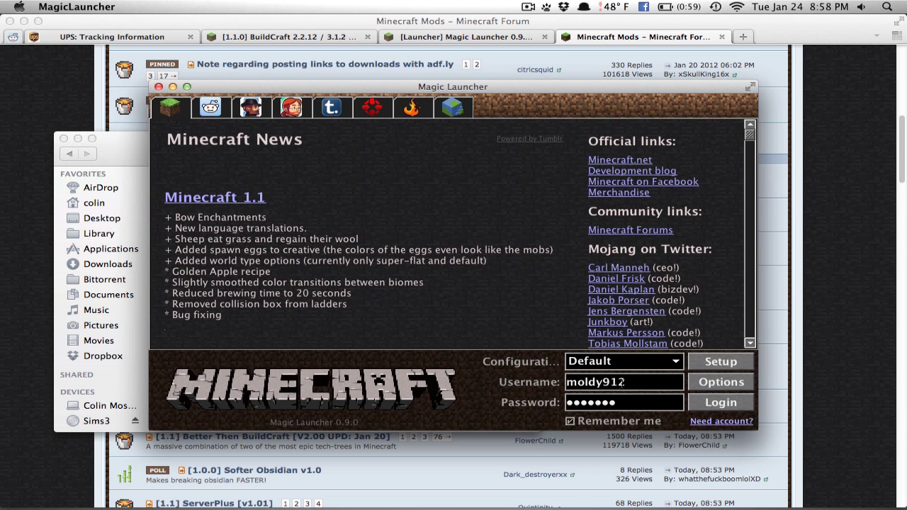
Check the Minecraft location in the launcher options and view the forum topic for getting the latest launcher version.
left_click(711, 384)
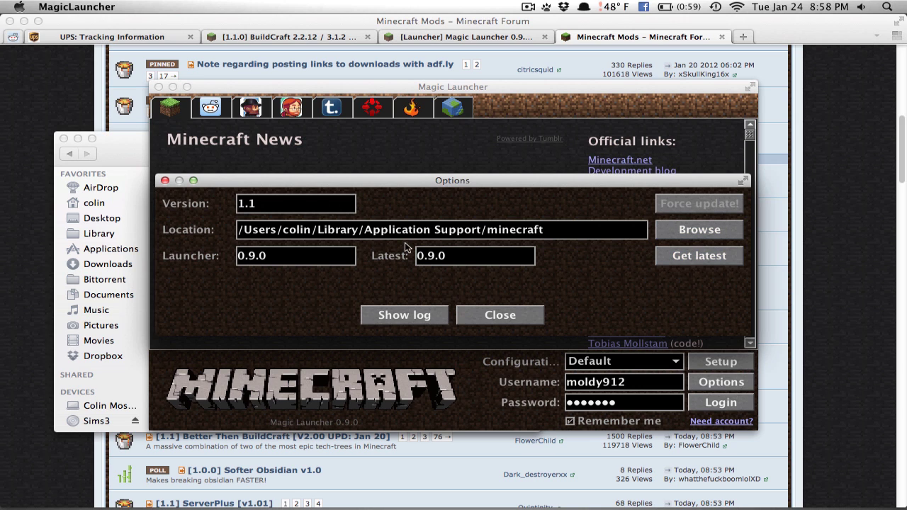
left_click_drag(275, 237, 425, 237)
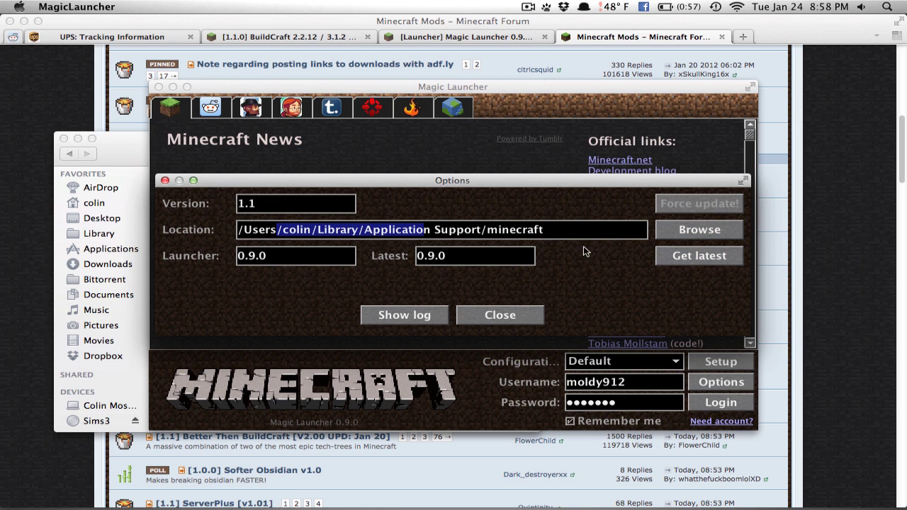
left_click(556, 232)
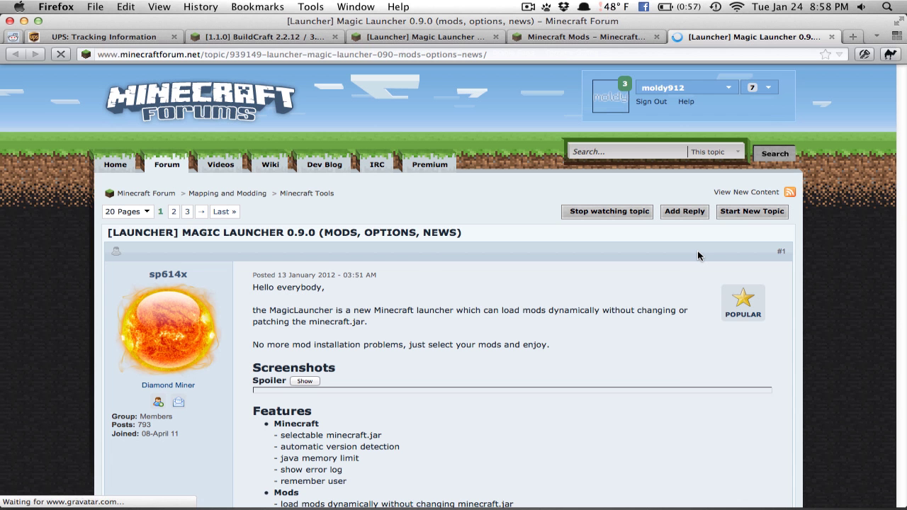
scroll(416, 256, "down", 5)
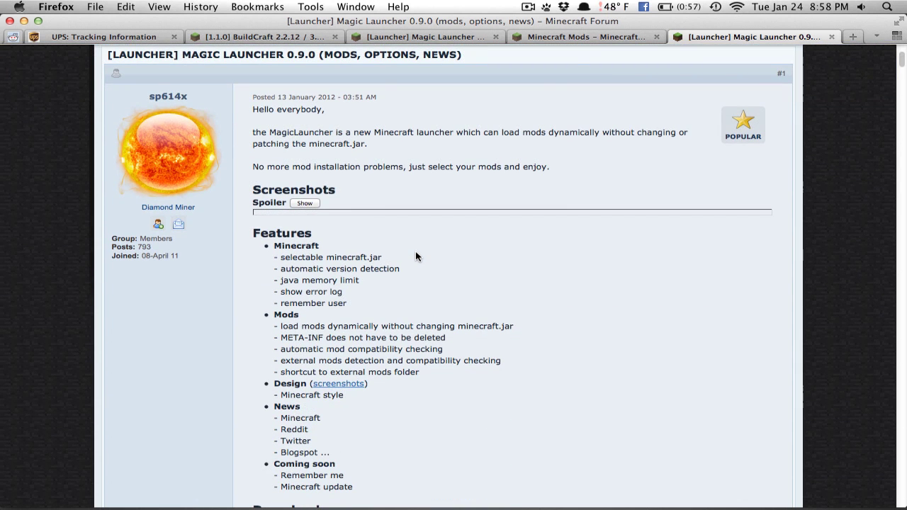
Compare the version in the Magic Launcher forum topic's title with the launcher's current and latest versions, and close the options.
scroll(416, 255, "down", 4)
scroll(416, 255, "up", 5)
left_click_drag(284, 132, 346, 133)
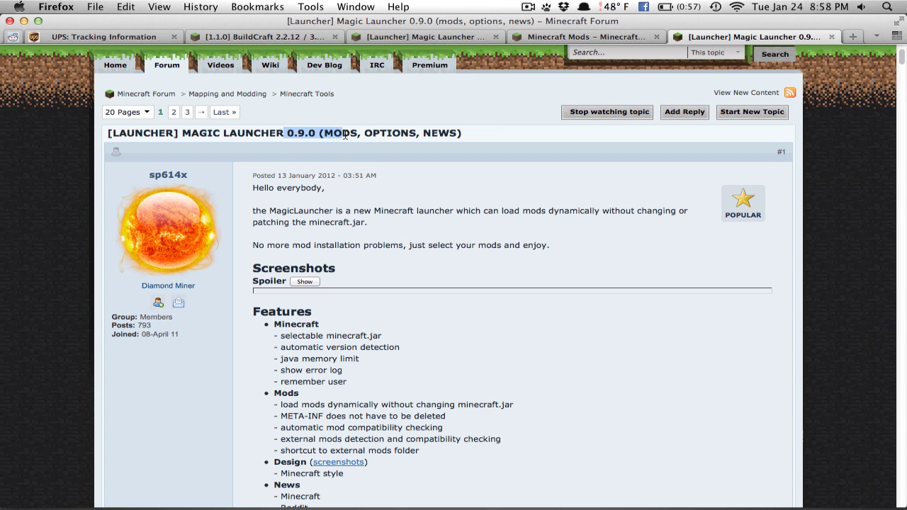
mouse_move(606, 505)
left_click(627, 489)
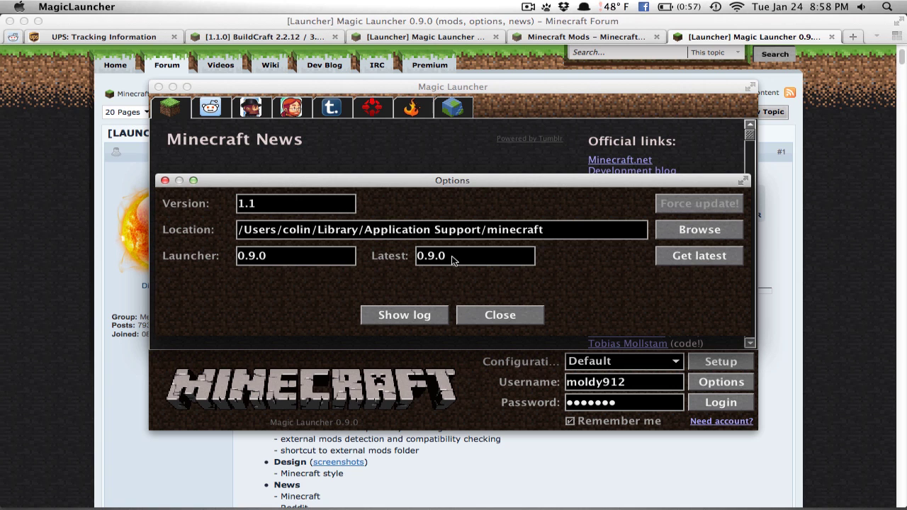
left_click(497, 316)
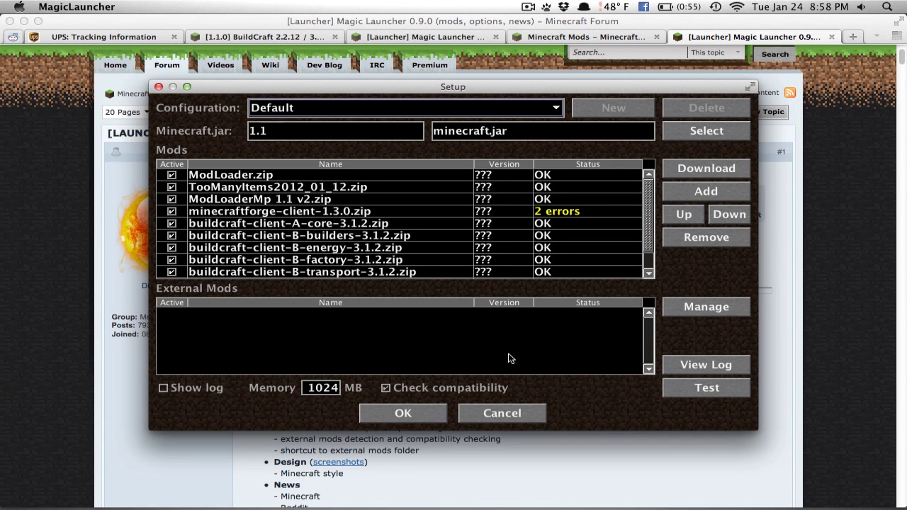
View and copy the launcher log from the Default configuration's setup, and accept the setup.
left_click(705, 366)
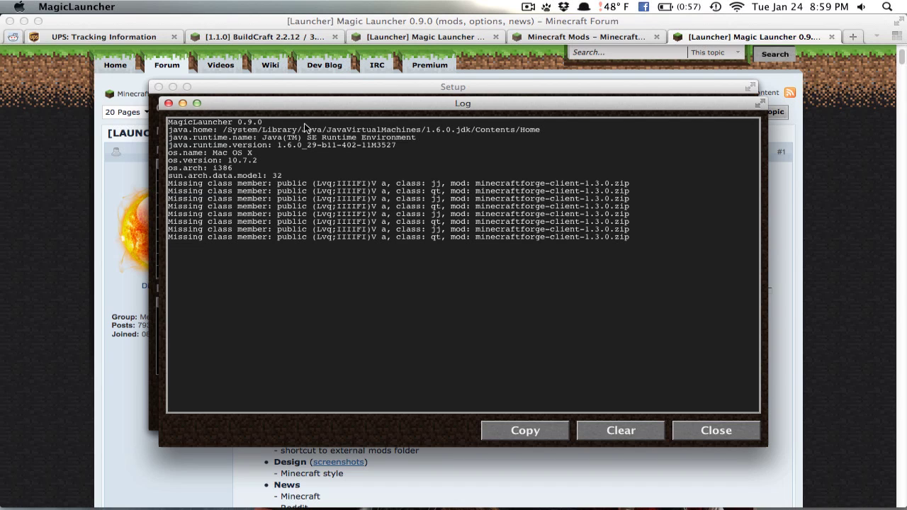
left_click(500, 431)
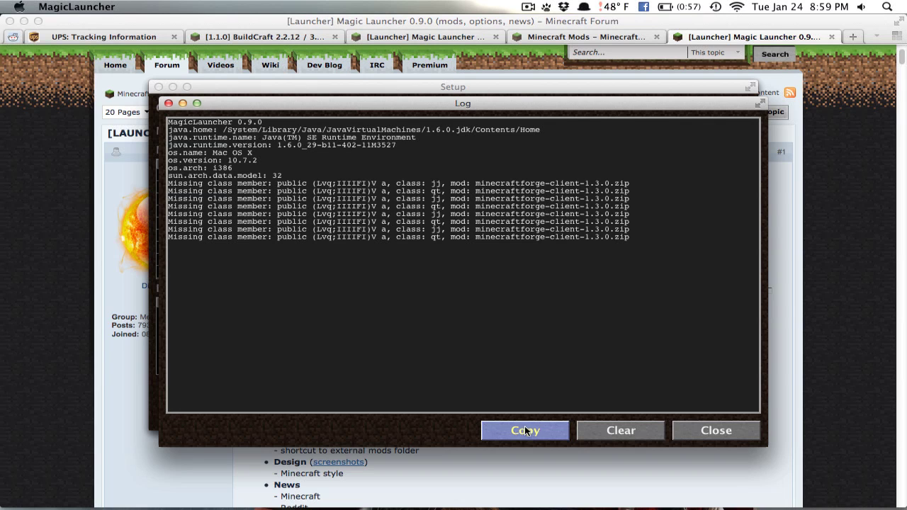
left_click(704, 429)
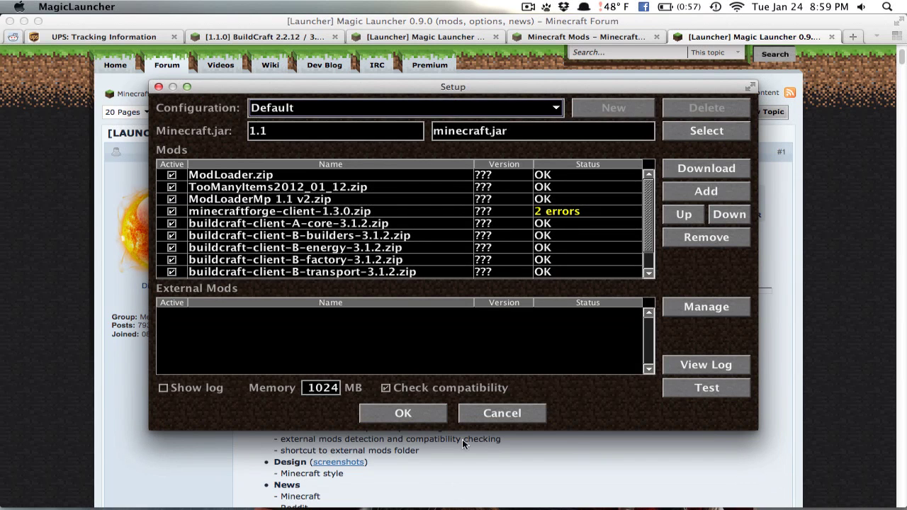
left_click(413, 411)
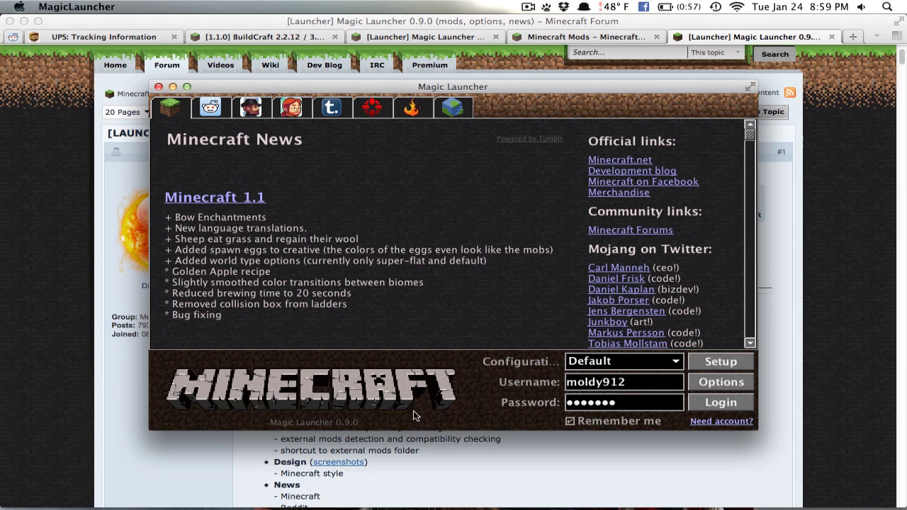
Log in with the remembered account to launch Minecraft with the Default configuration, and reposition the game window.
left_click(693, 399)
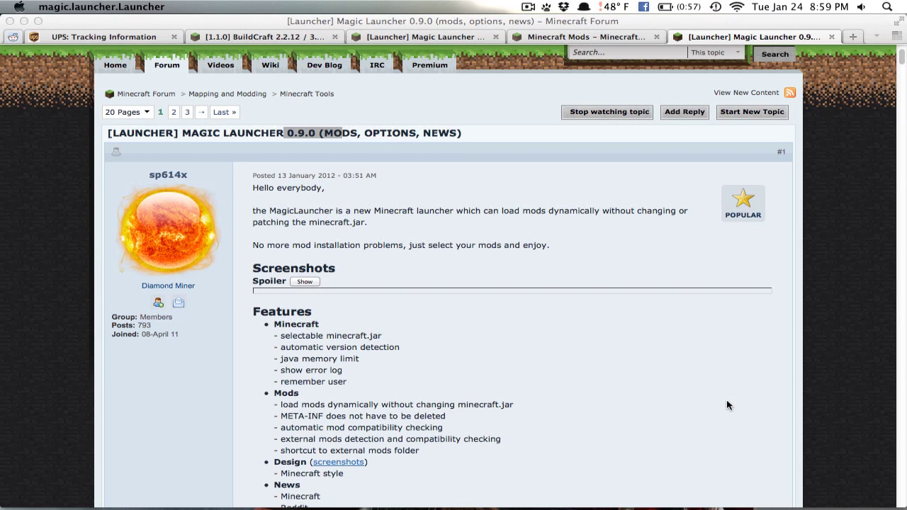
mouse_move(652, 508)
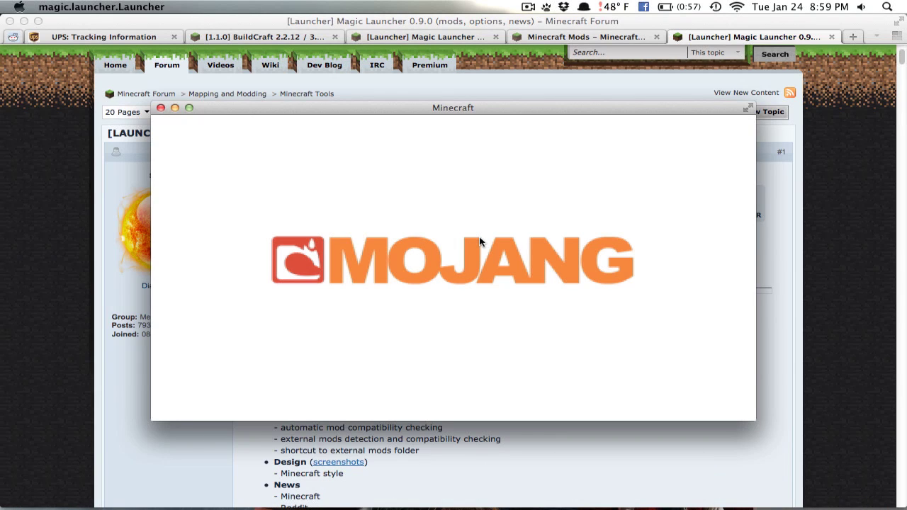
mouse_move(627, 496)
mouse_move(189, 112)
left_click_drag(457, 108, 542, 94)
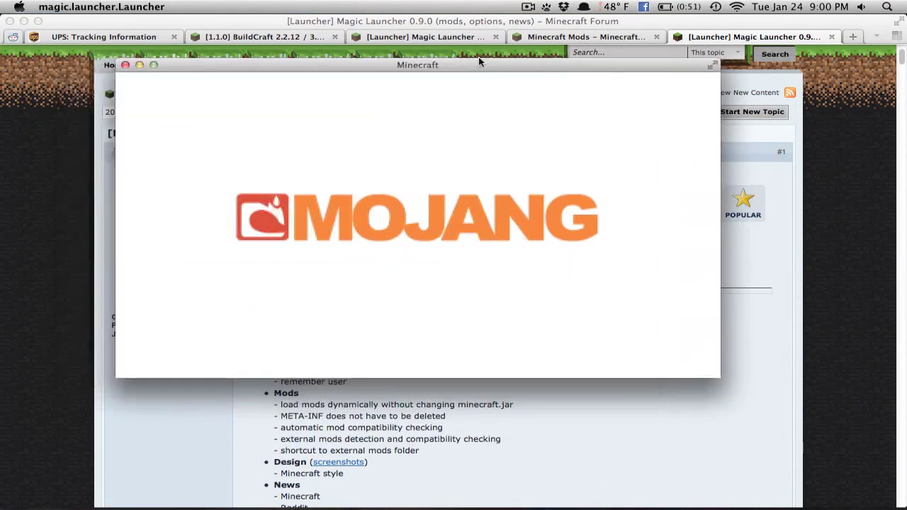
left_click_drag(460, 84, 506, 122)
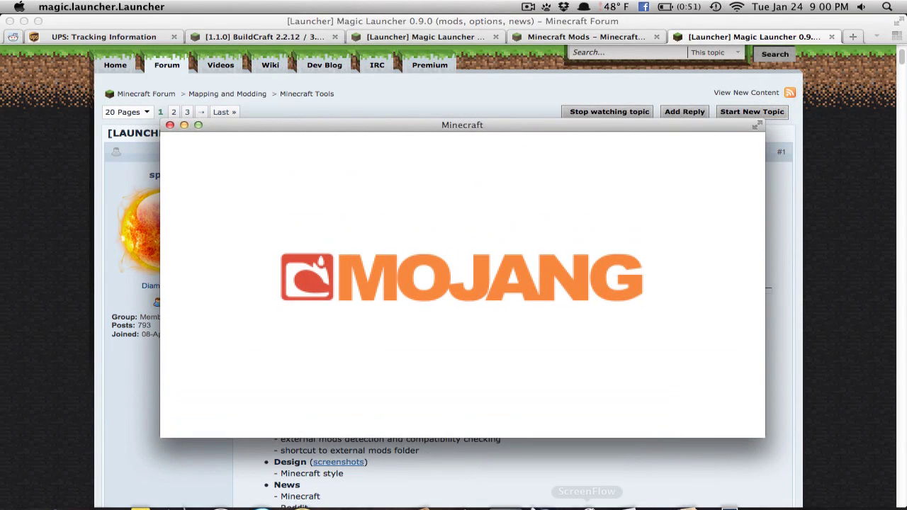
mouse_move(586, 505)
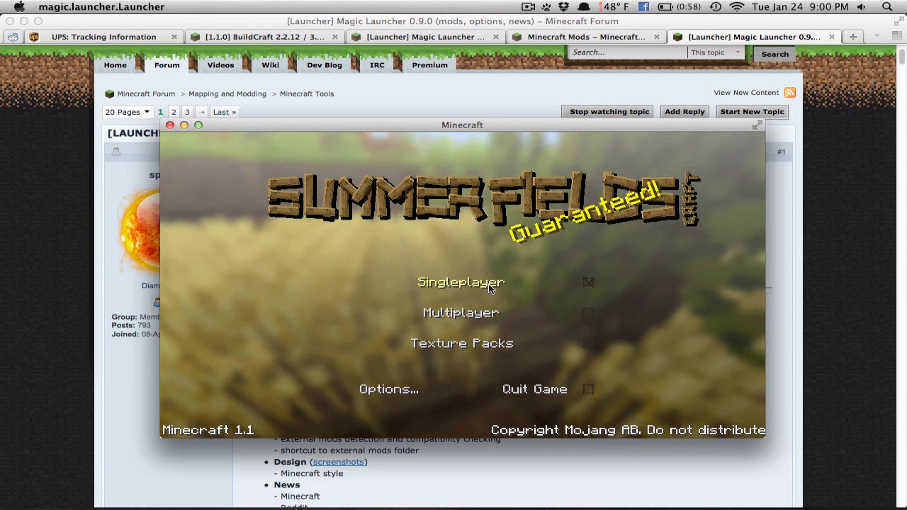
Load the singleplayer world Industralia and move around near the dirt block to try out the modded game.
left_click(489, 288)
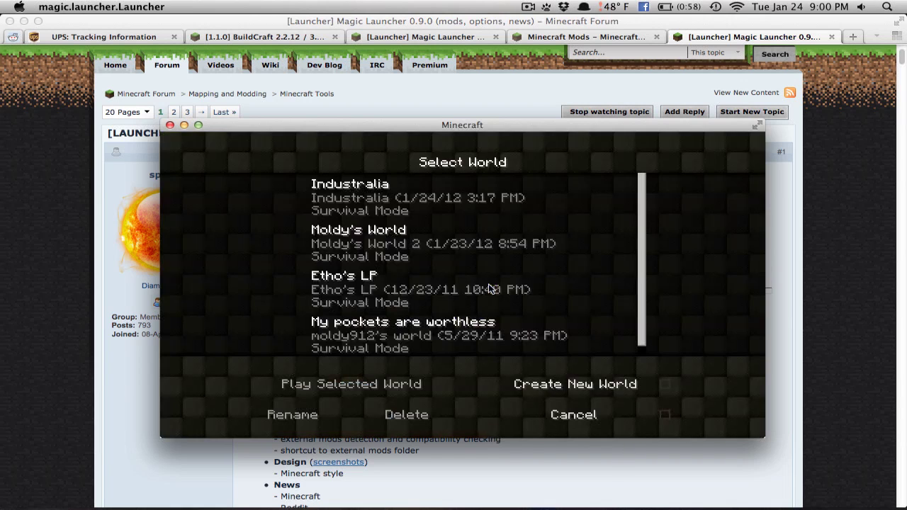
double_click(397, 211)
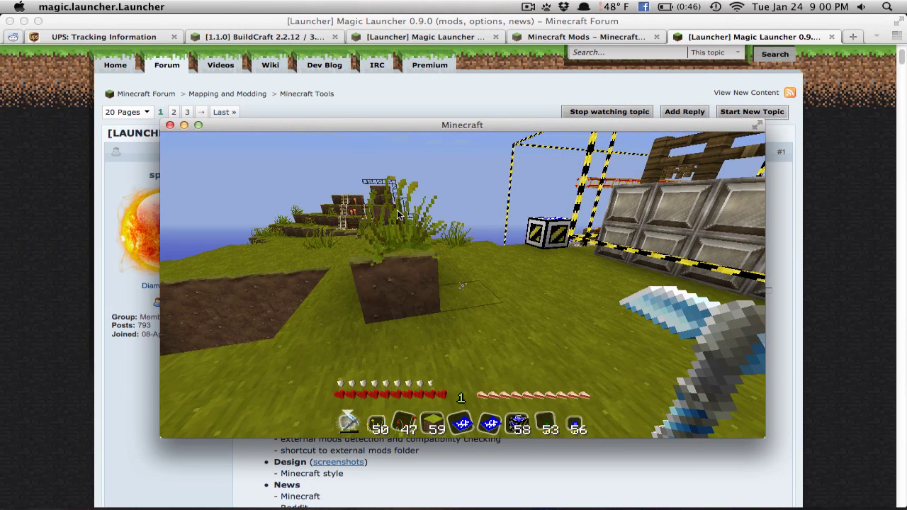
left_click(398, 215)
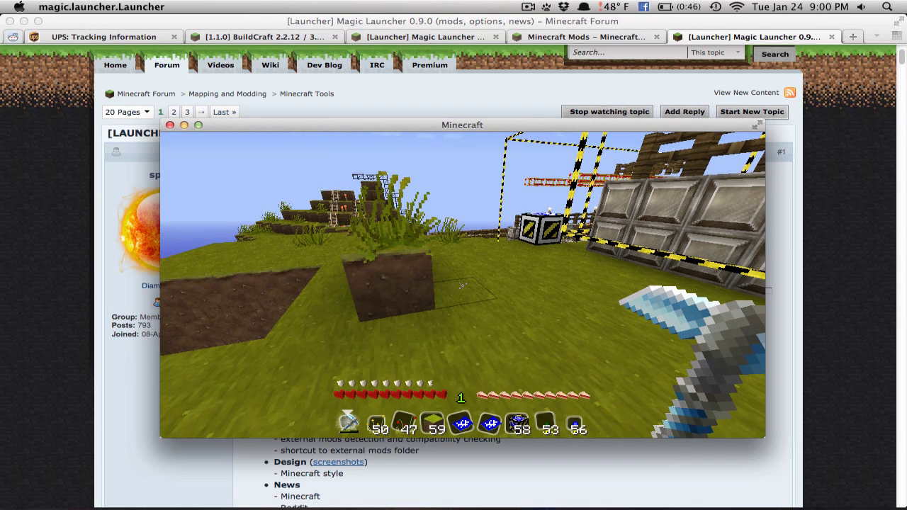
key("w")
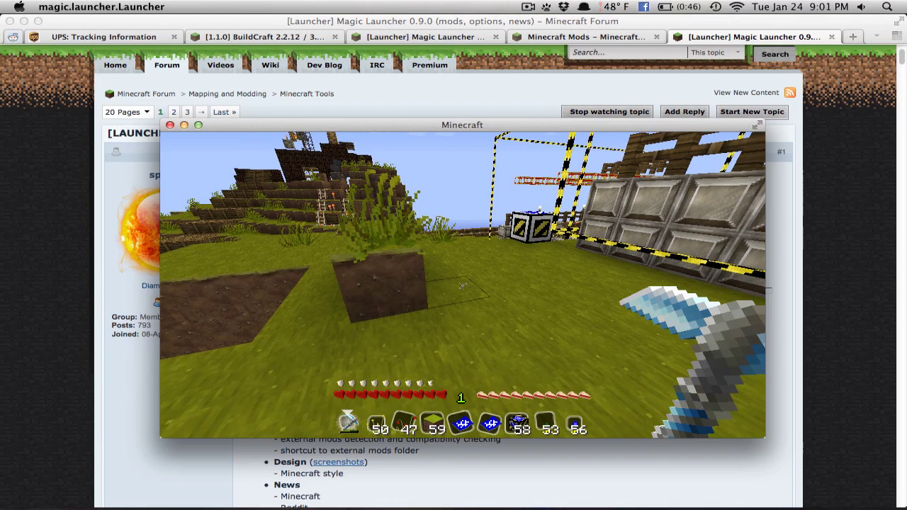
key("w")
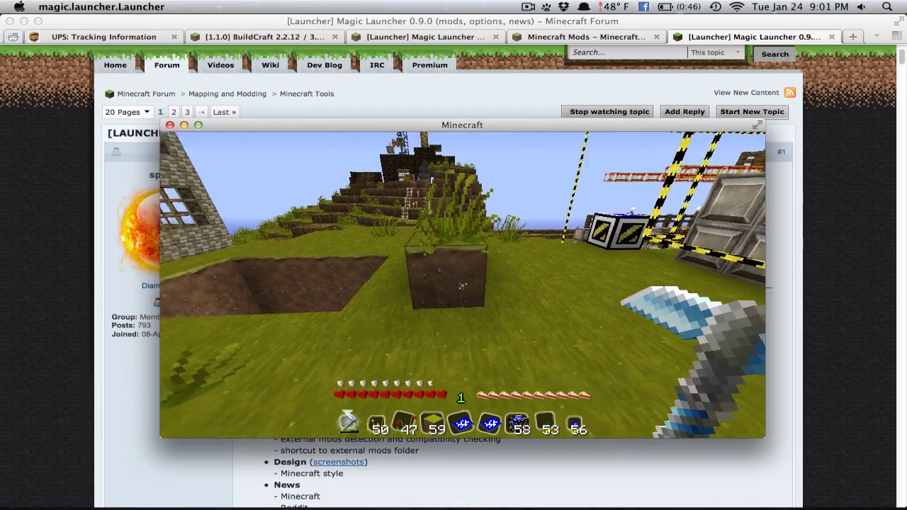
key("s")
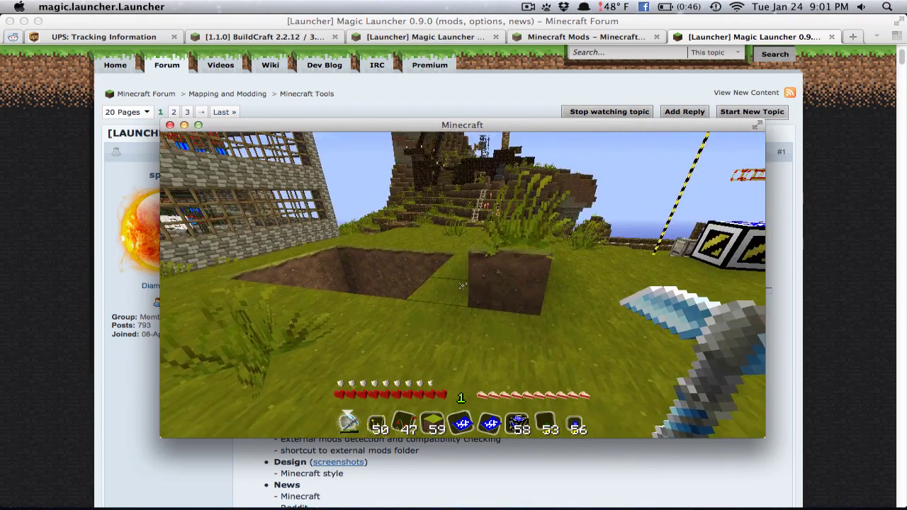